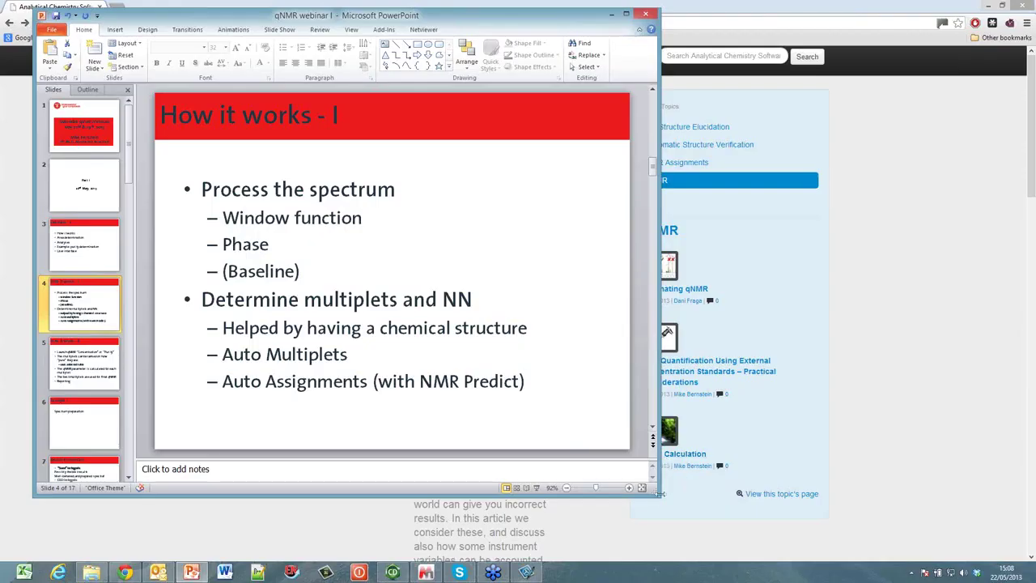
Step: Enlarge the PowerPoint window and advance to slide 6, 'Example 1: Spectrum preparation'
drag(815, 548, 852, 558)
scroll(724, 447, down, 1)
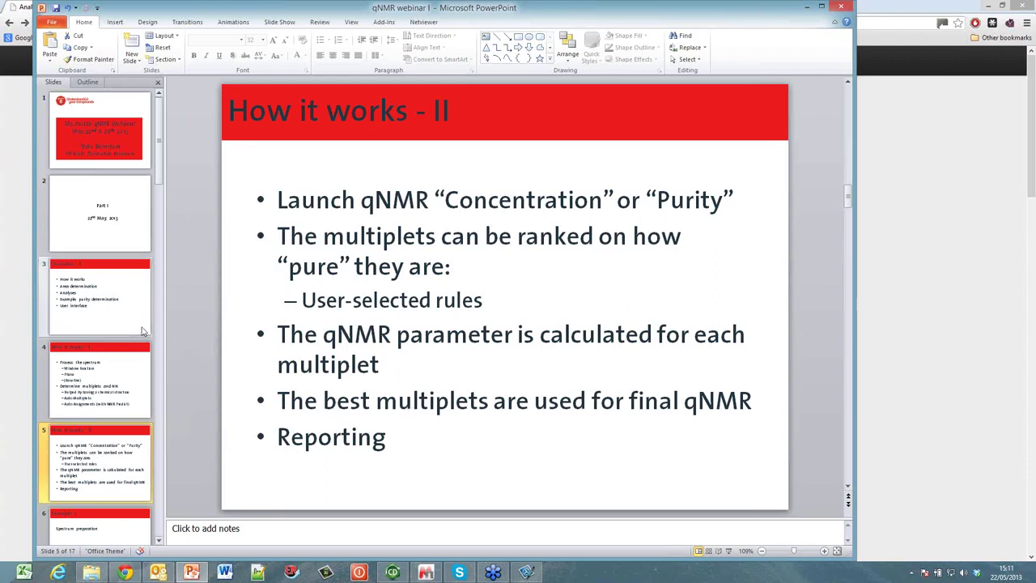
scroll(100, 315, down, 5)
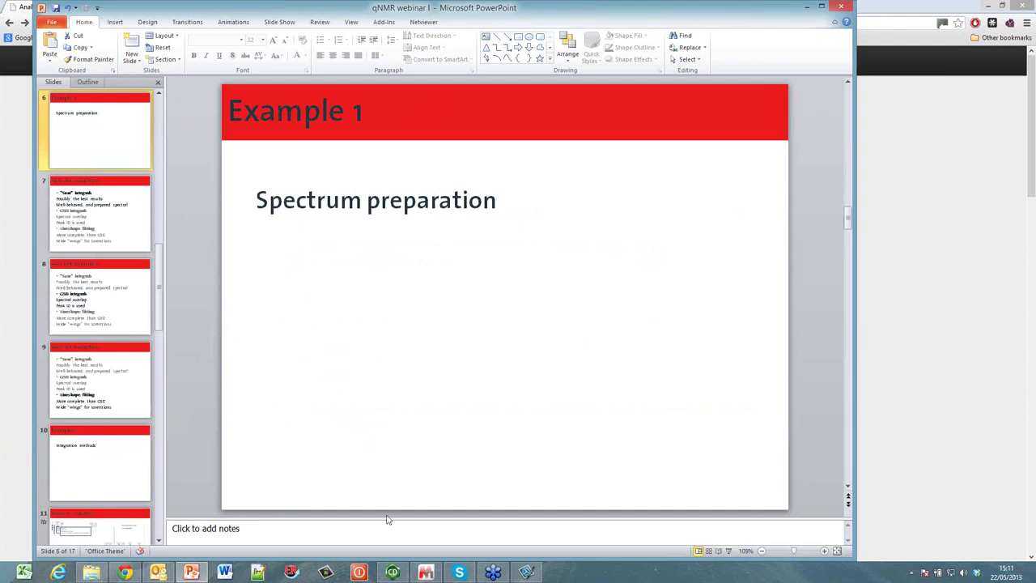
Step: Open the qNMR Webinar I data document with the Felodipine 632.fid spectrum
click(427, 573)
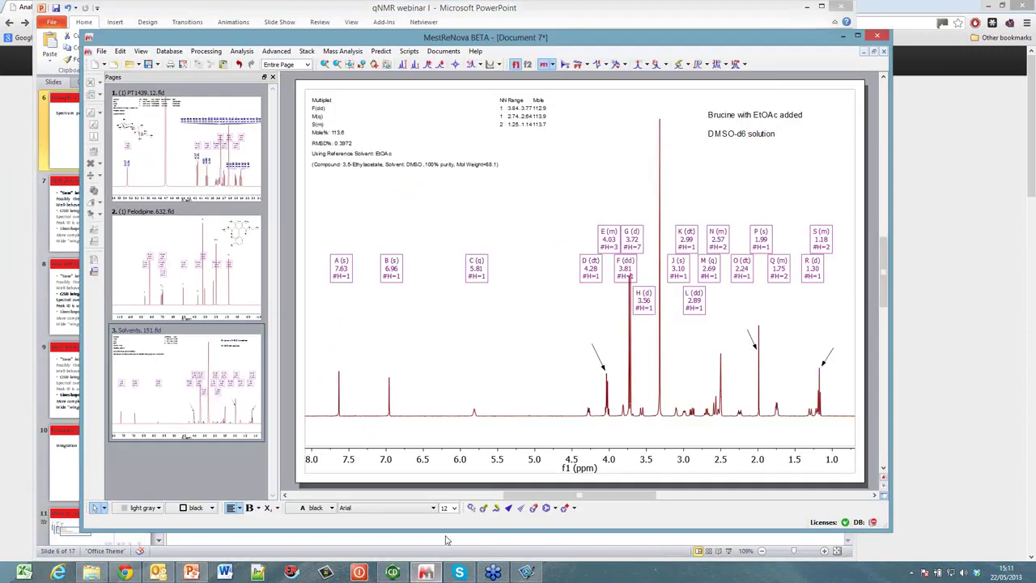
click(443, 51)
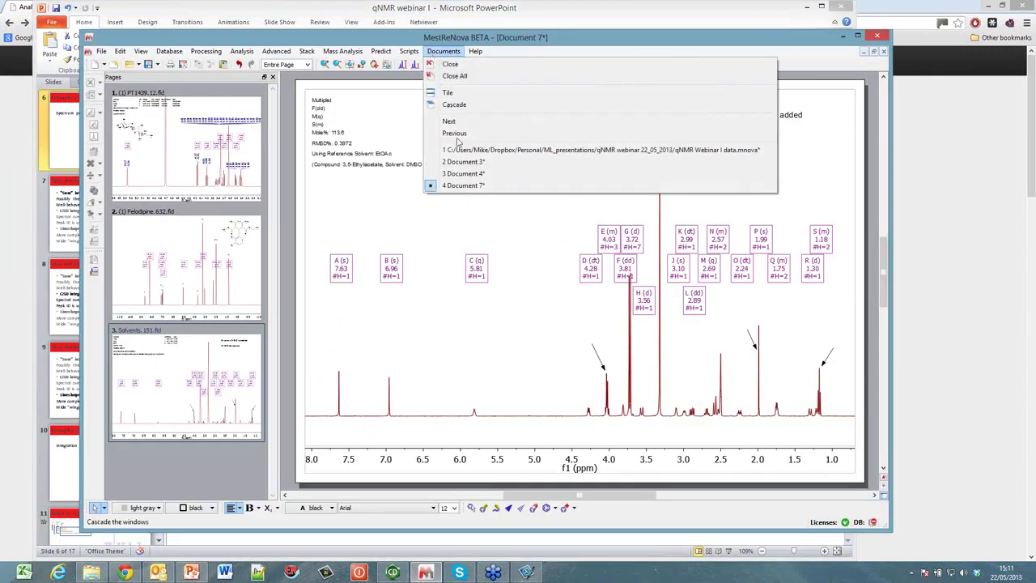
click(459, 152)
scroll(489, 290, up, 1)
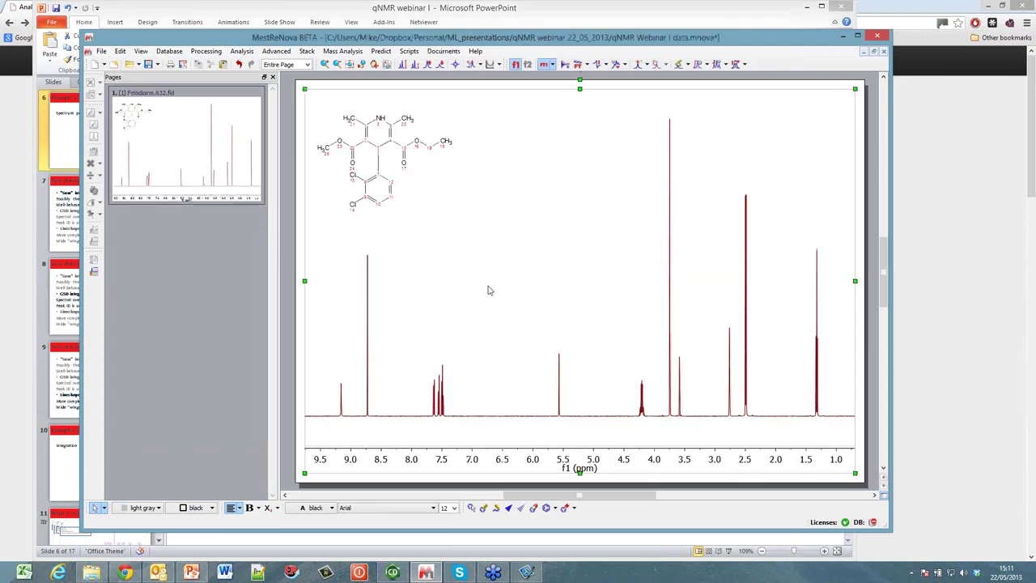
scroll(488, 290, up, 2)
scroll(488, 290, up, 1)
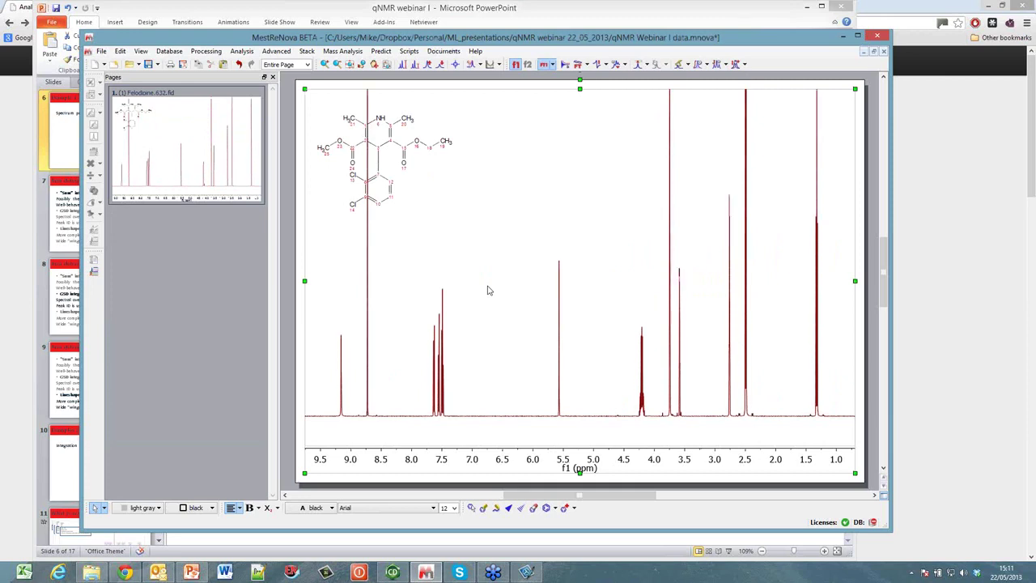
Step: Scroll over the Felodipine spectrum to inspect its peaks
scroll(477, 283, down, 3)
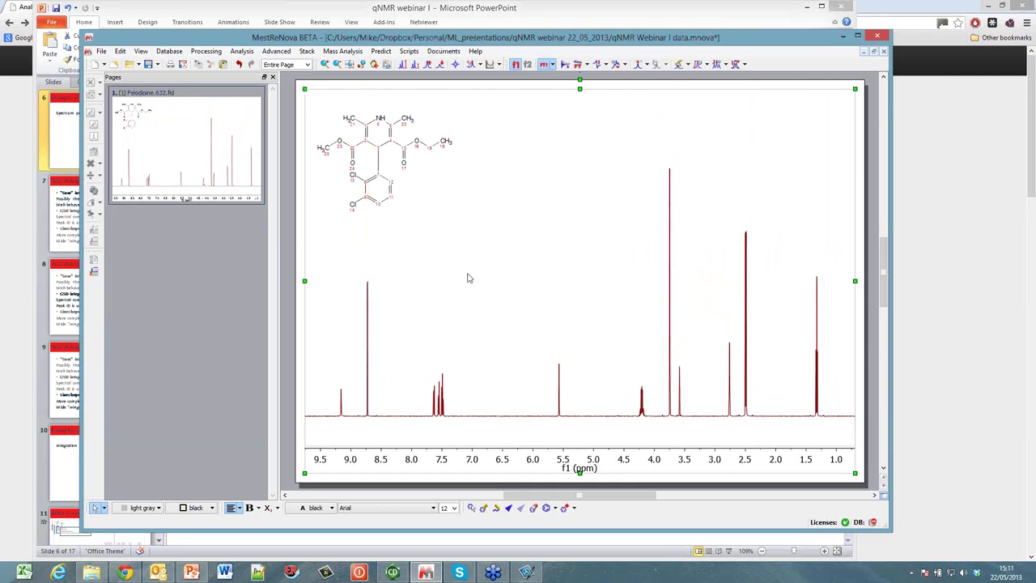
scroll(468, 275, up, 6)
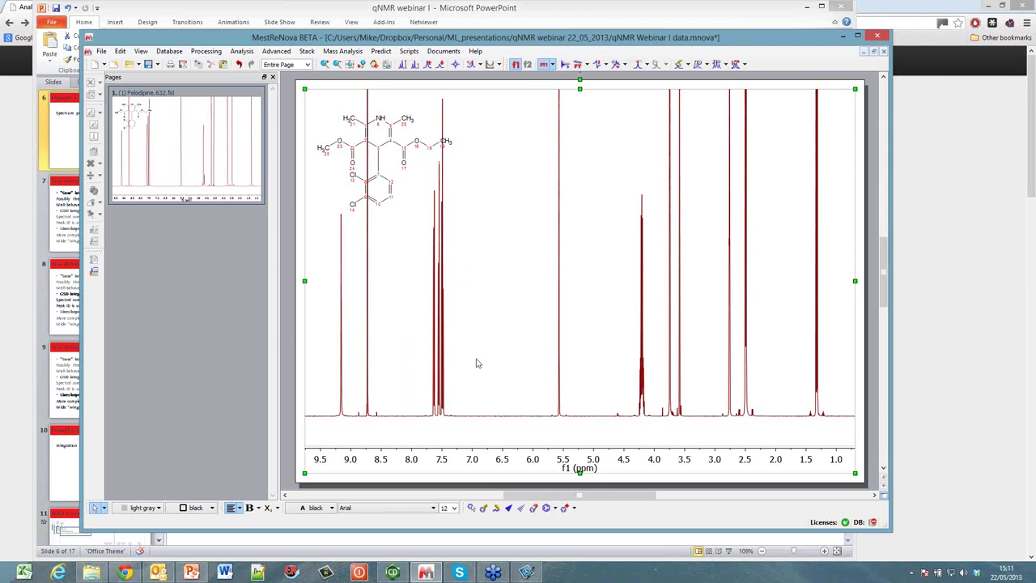
scroll(476, 364, down, 1)
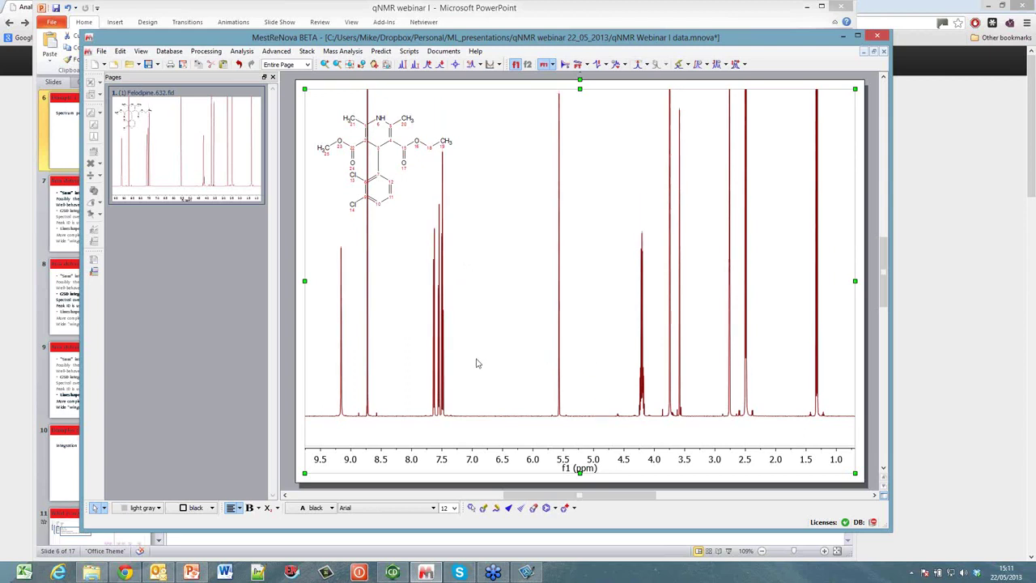
scroll(476, 364, down, 1)
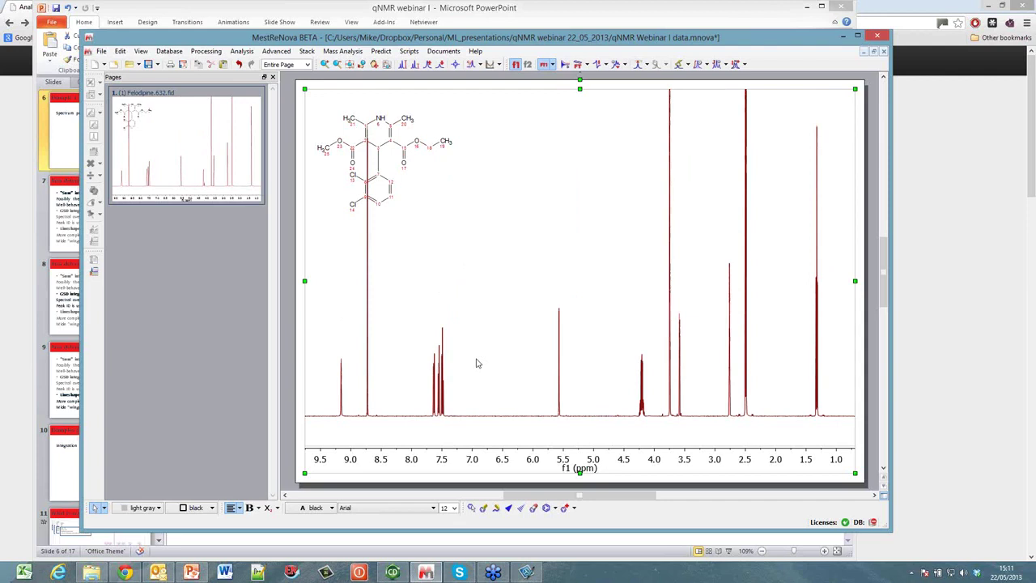
scroll(476, 364, down, 1)
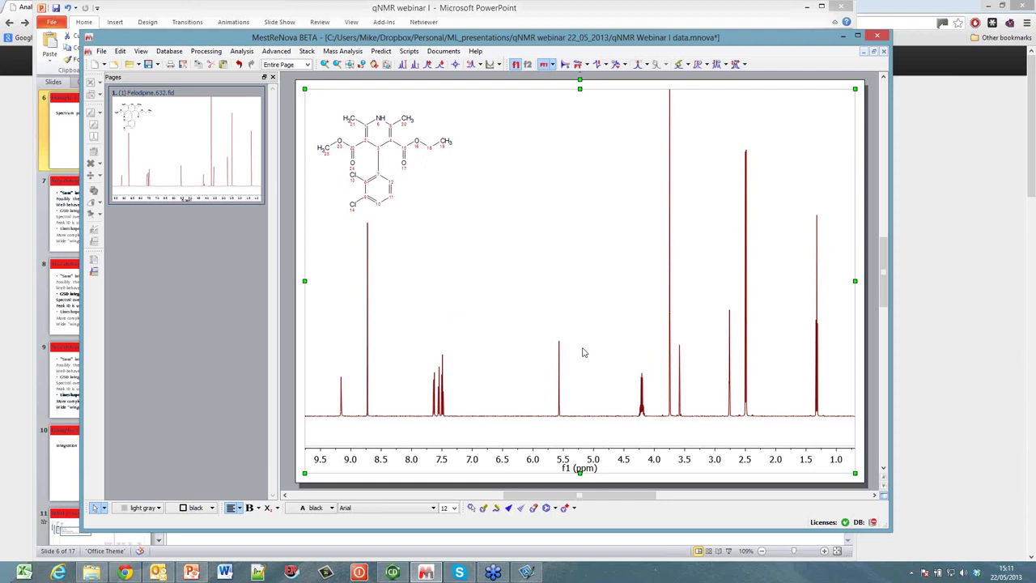
scroll(588, 358, up, 3)
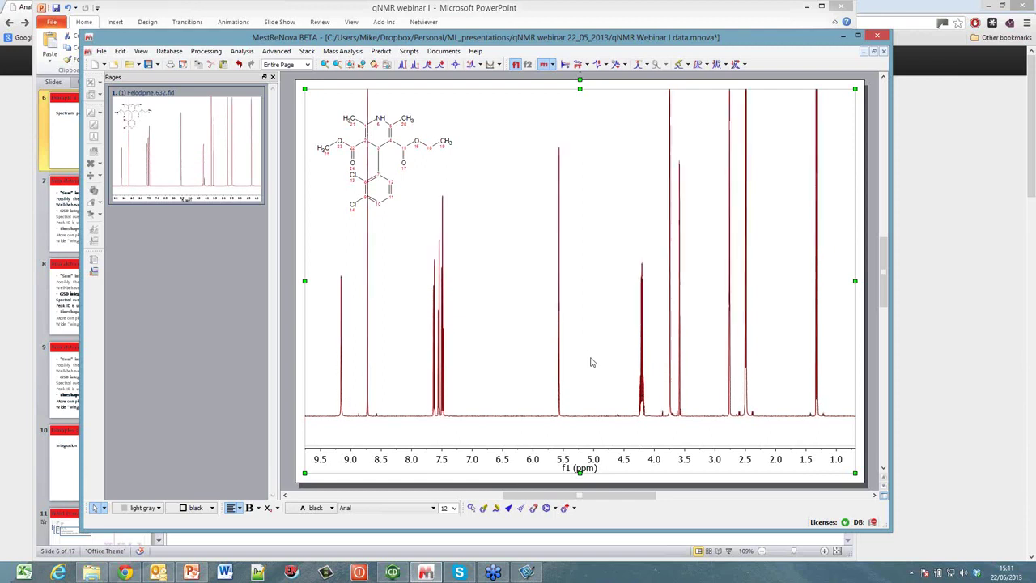
scroll(592, 362, up, 2)
scroll(583, 350, up, 3)
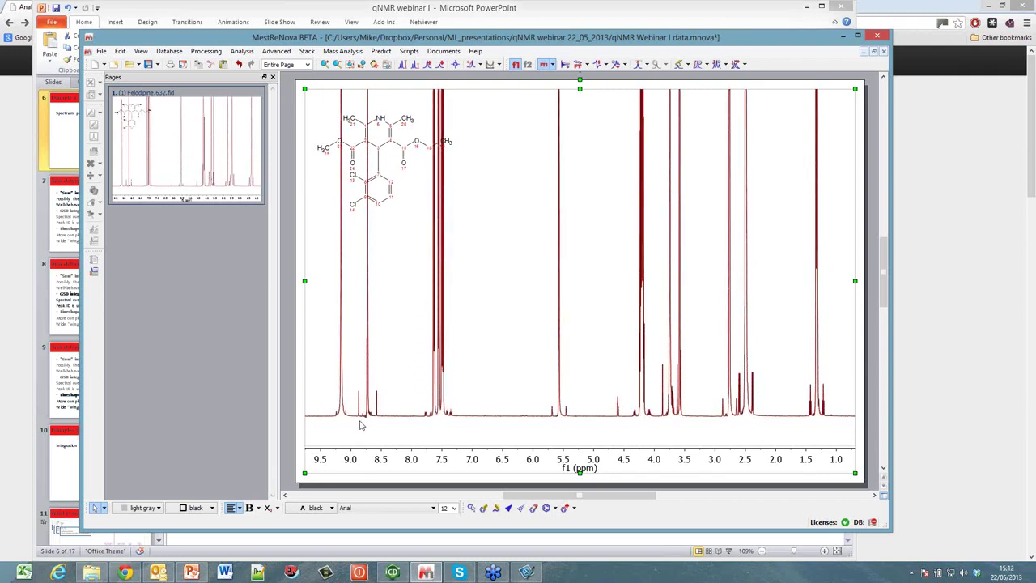
Step: Zoom into the 8.4–8.95 ppm region, then return to the full spectrum
key(z)
drag(352, 401, 387, 403)
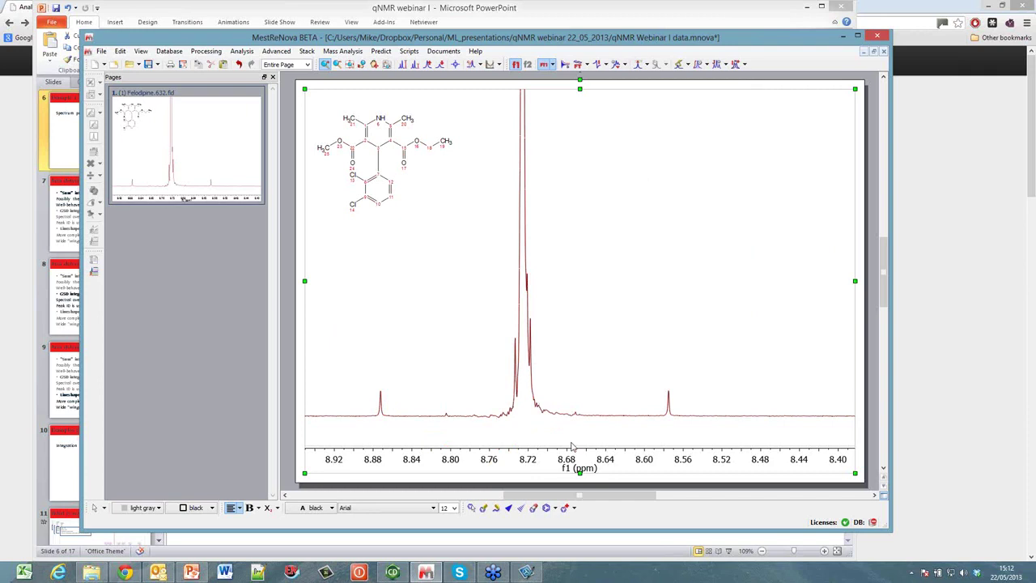
key(f)
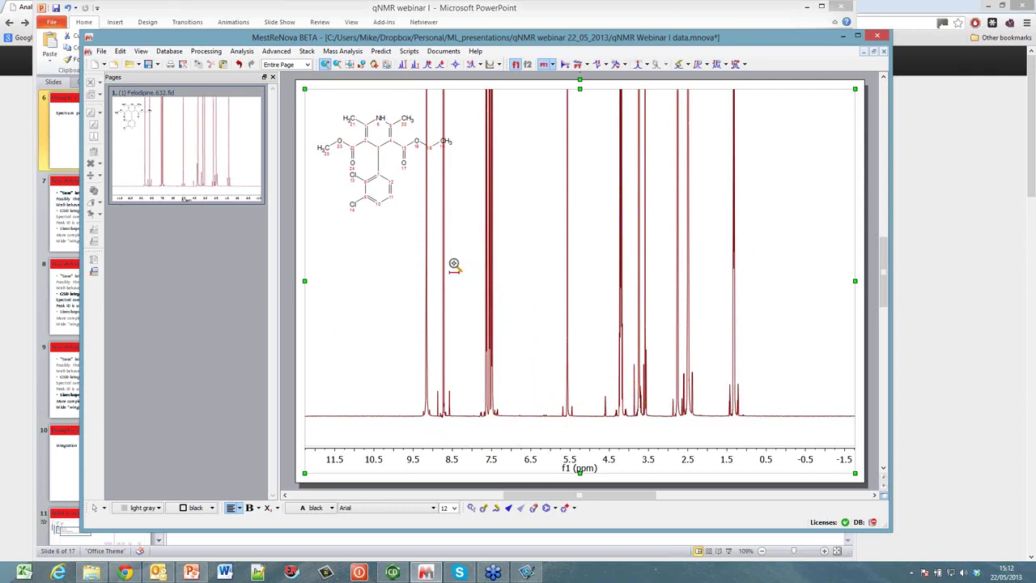
Step: Apply 0.30 Hz exponential apodization with the Hanning function unchecked
click(212, 51)
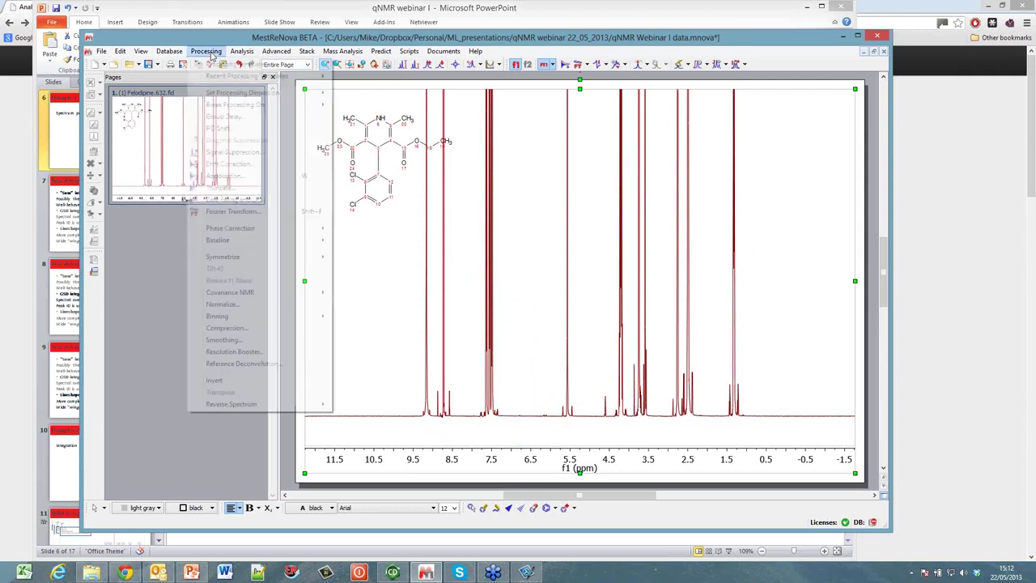
key(Escape)
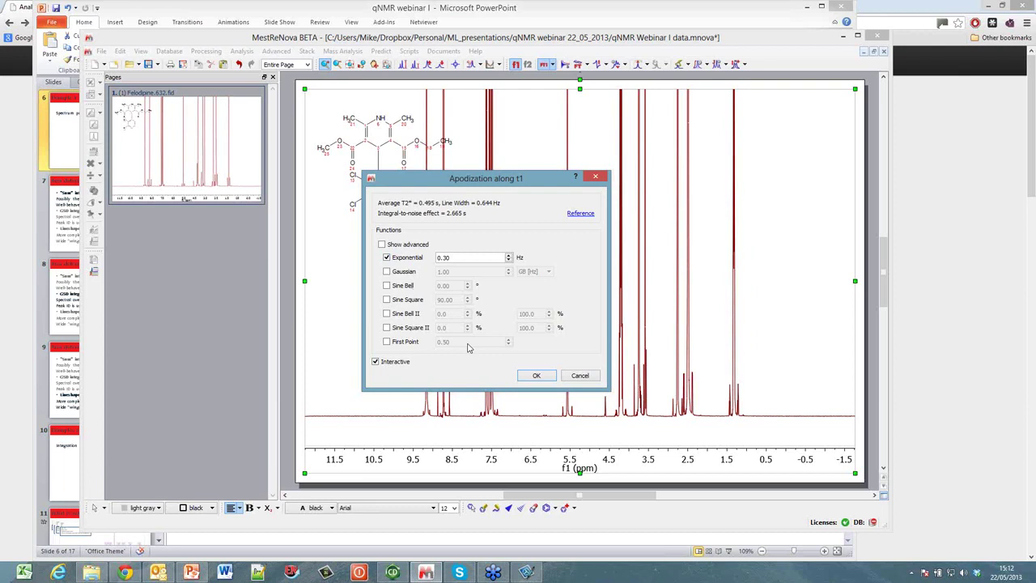
click(416, 244)
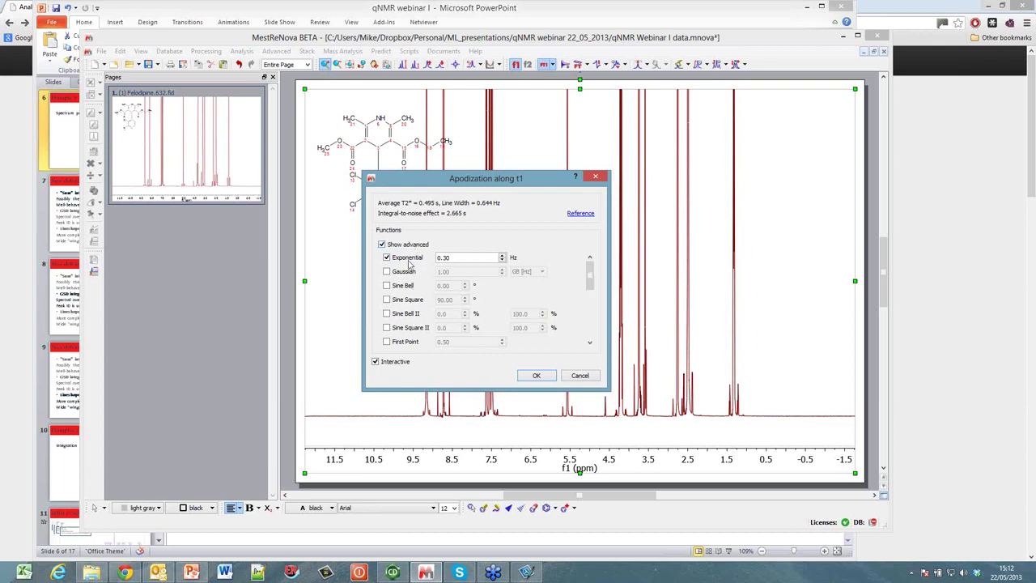
scroll(481, 296, down, 1)
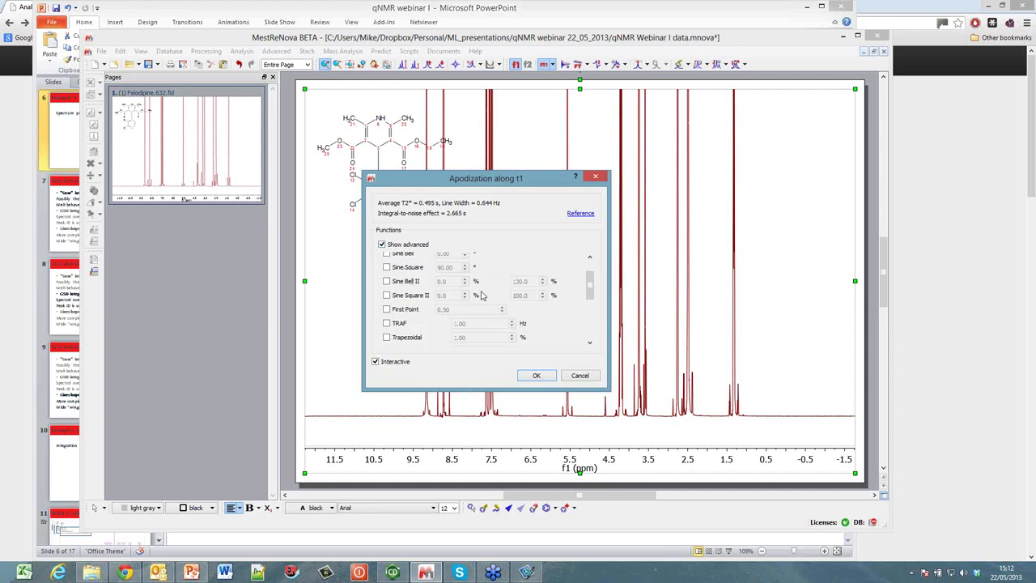
scroll(481, 295, down, 2)
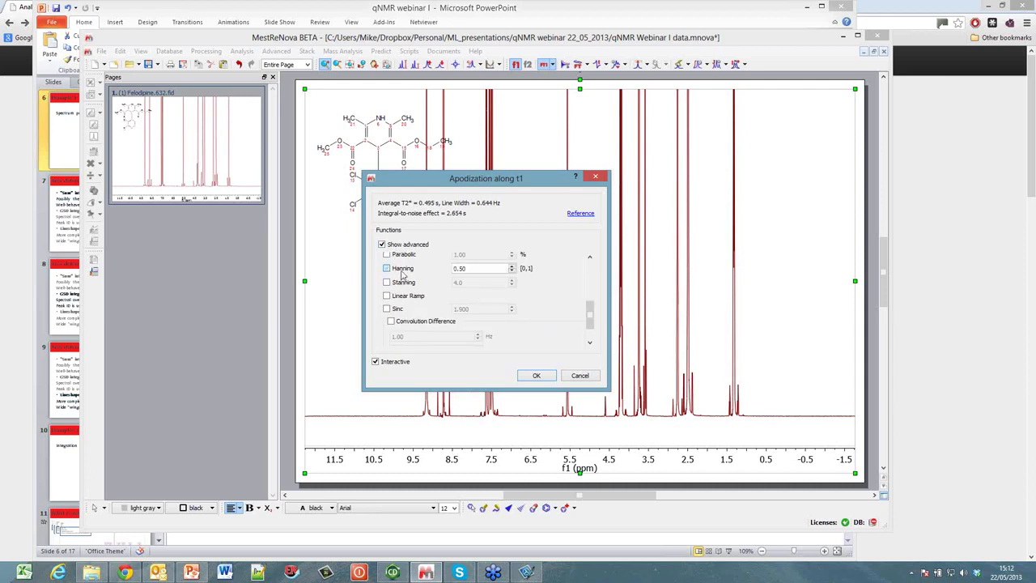
click(386, 268)
scroll(433, 298, up, 4)
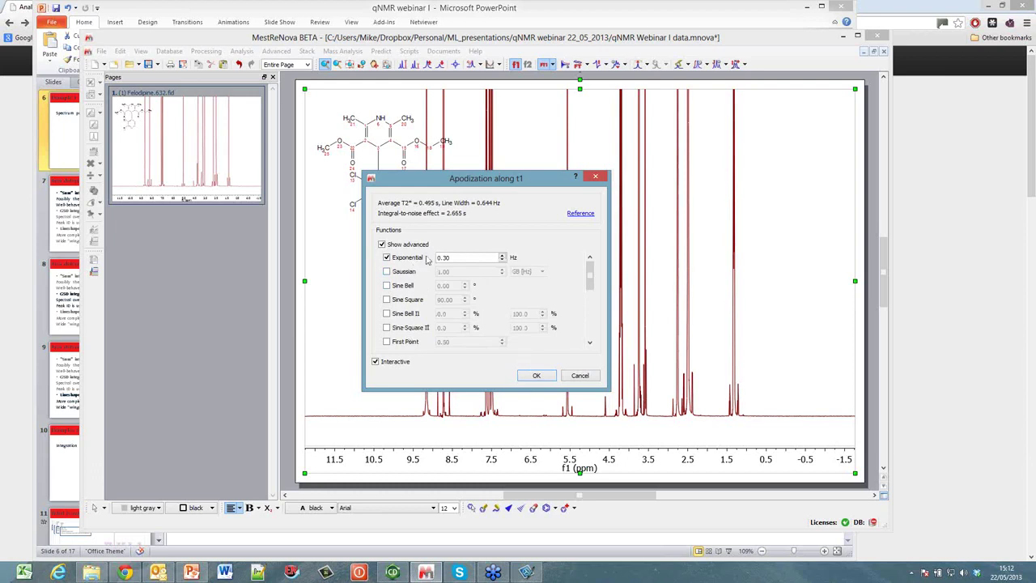
click(536, 376)
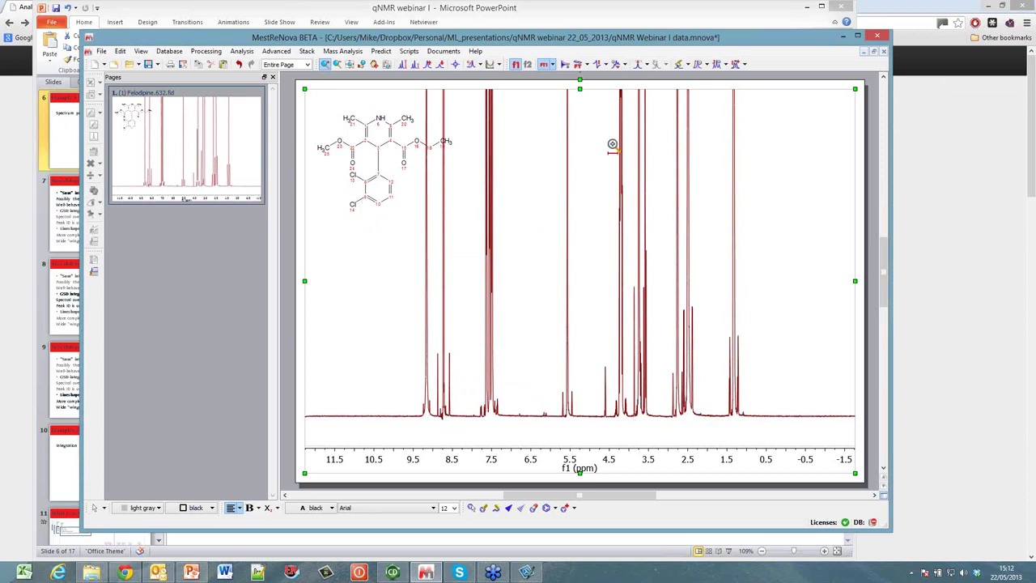
Step: Manually phase the spectrum to PH0 6.02 and PH1 -2.29 around the 3.745 ppm pivot
click(599, 64)
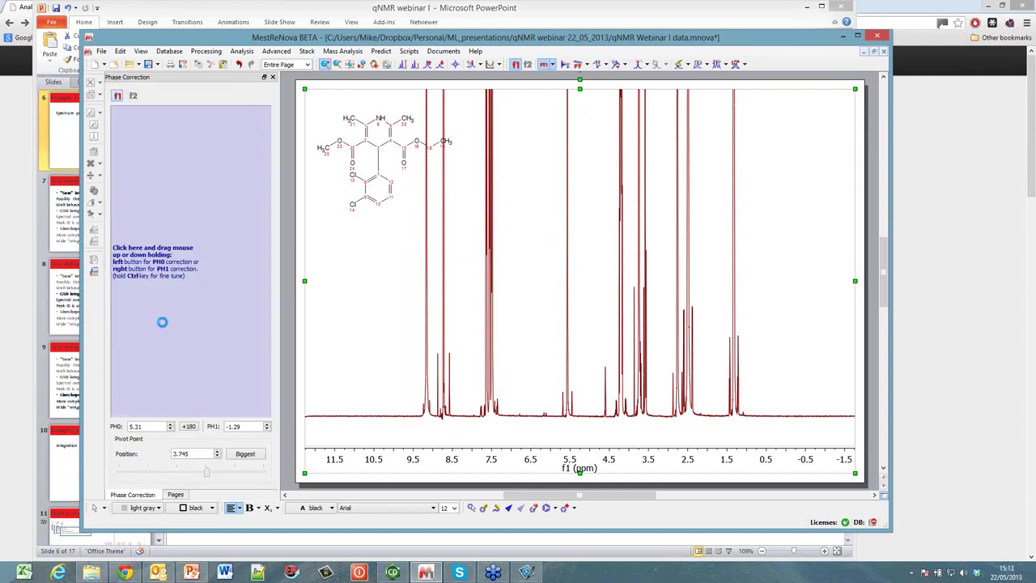
drag(162, 319, 165, 327)
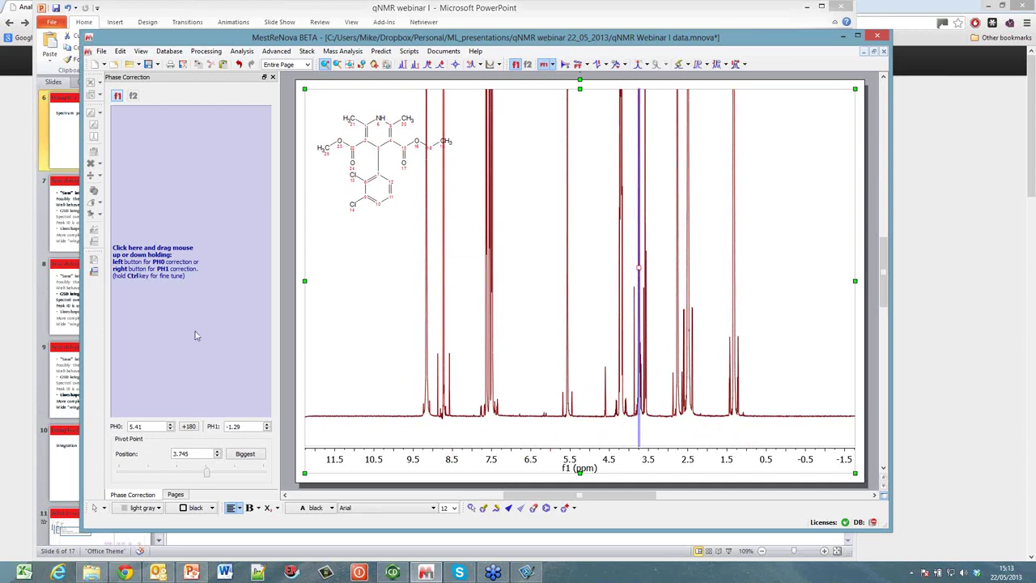
drag(162, 328, 159, 330)
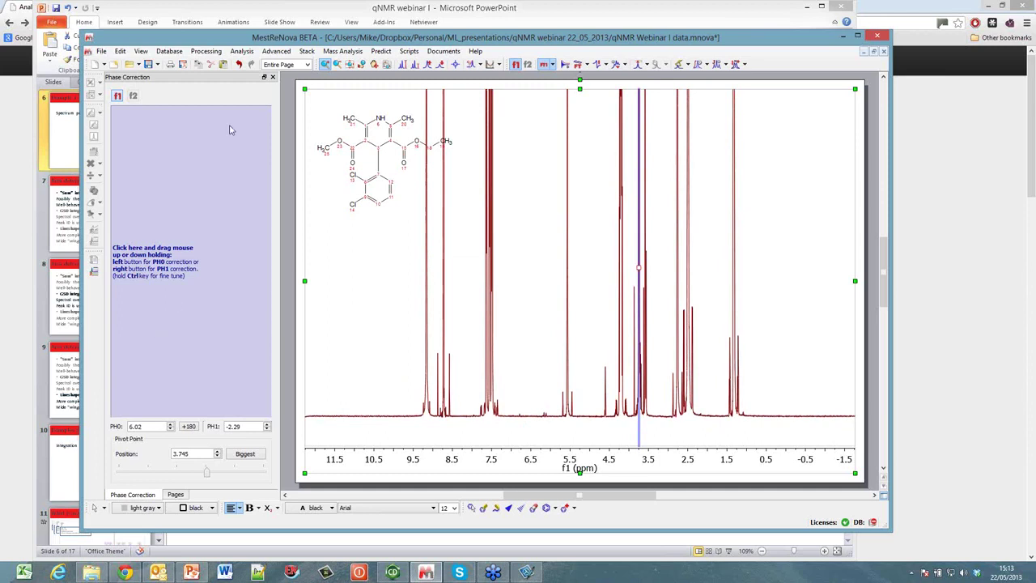
click(273, 78)
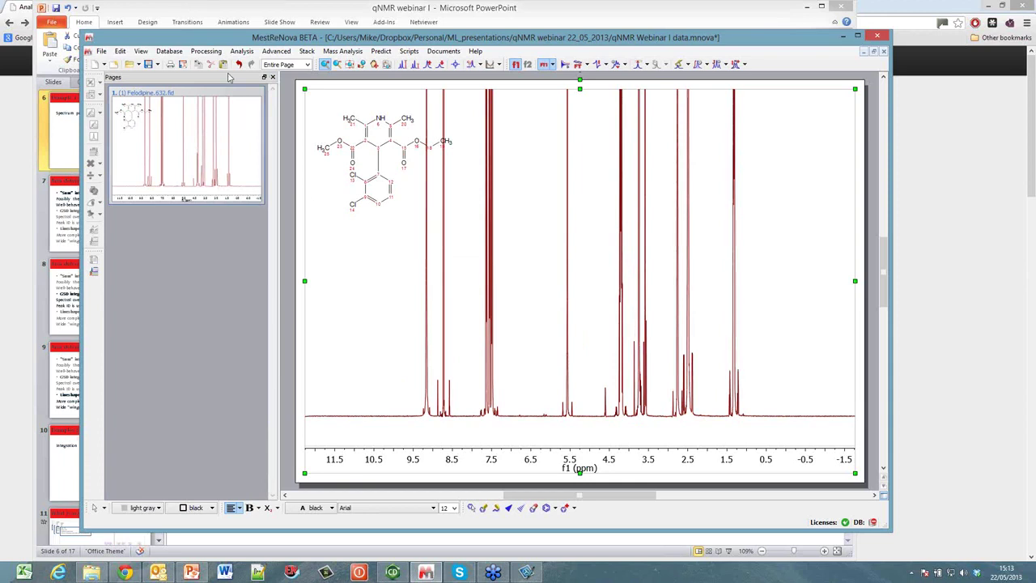
Step: Apply a 3rd-order Bernstein Polynomial Fit baseline correction and lower the spectrum's vertical scale
click(206, 52)
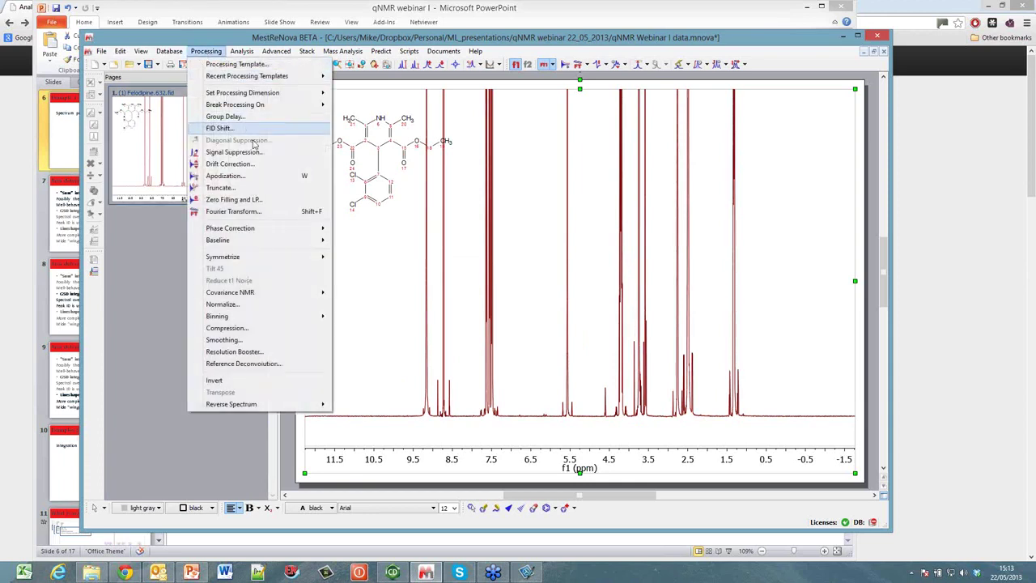
mouse_move(259, 229)
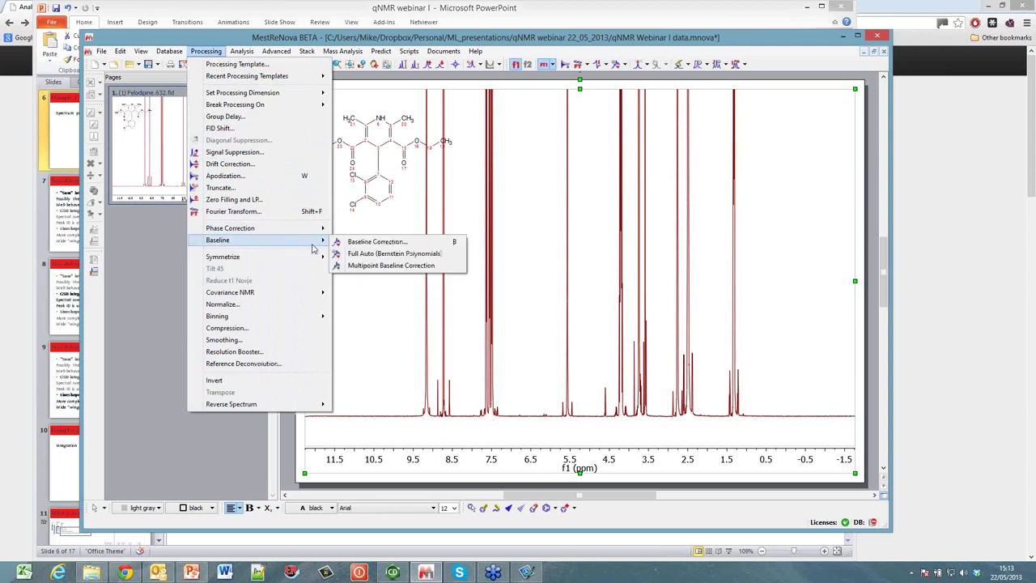
click(345, 243)
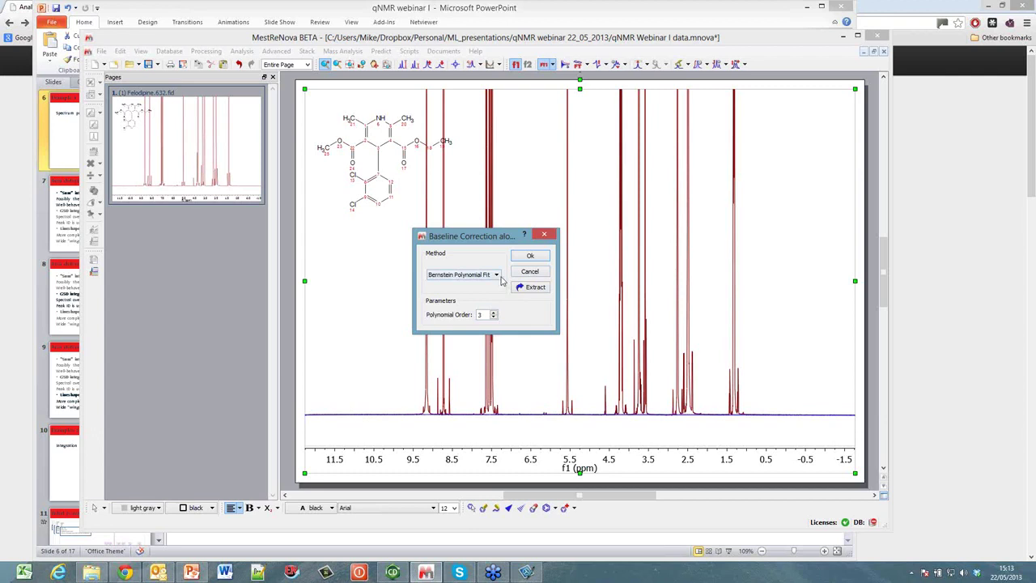
click(497, 277)
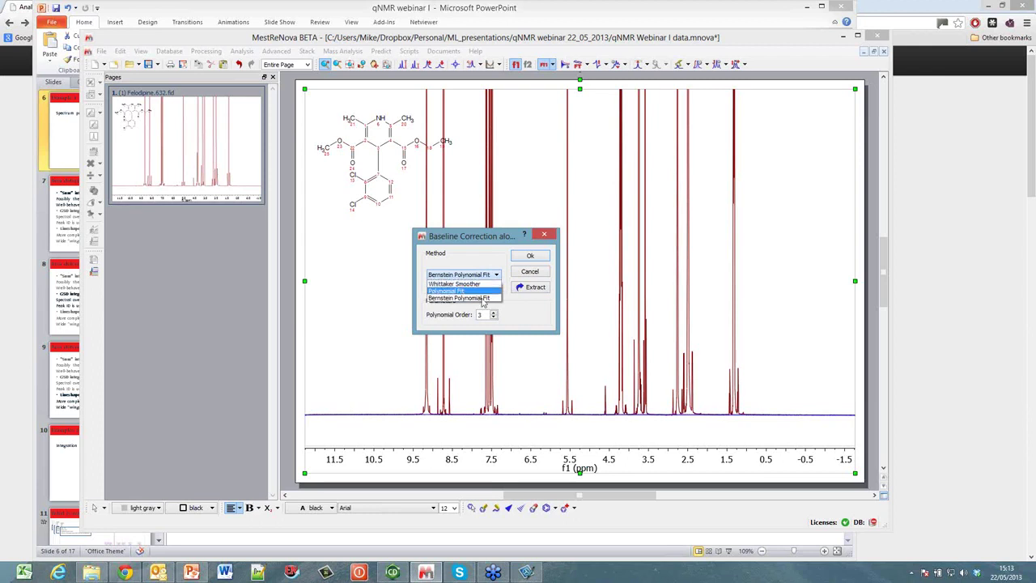
click(484, 299)
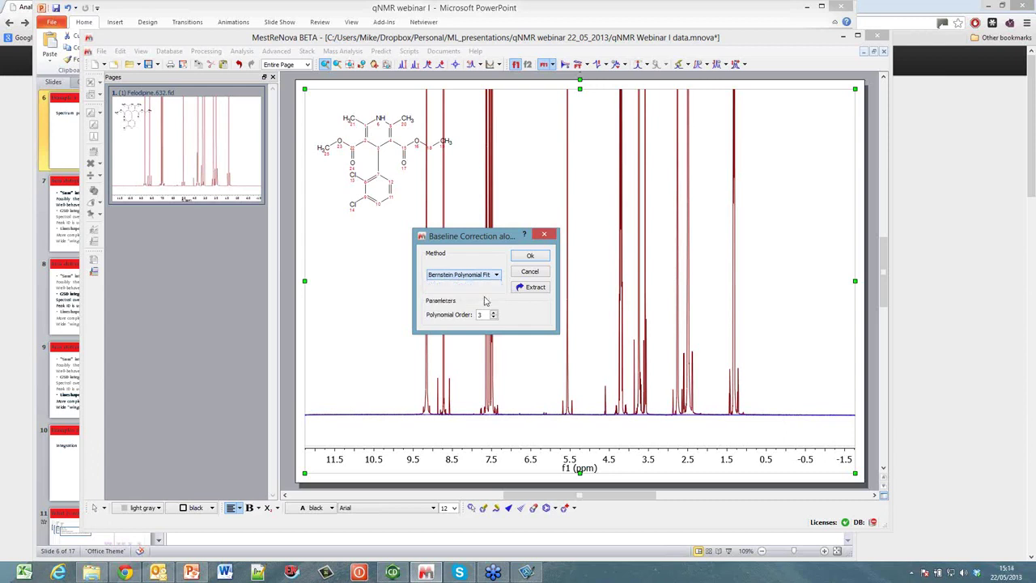
click(541, 259)
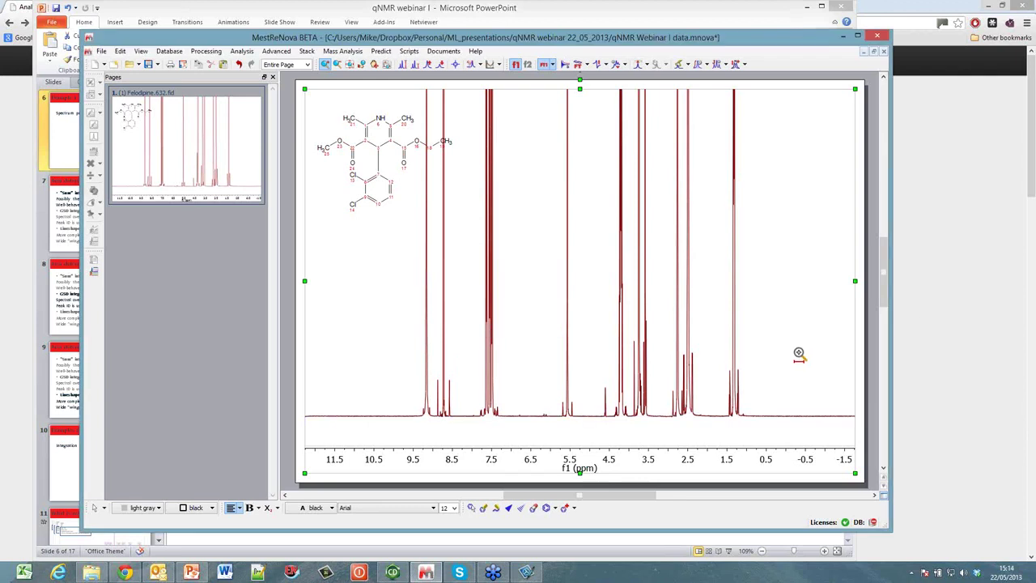
scroll(777, 344, down, 2)
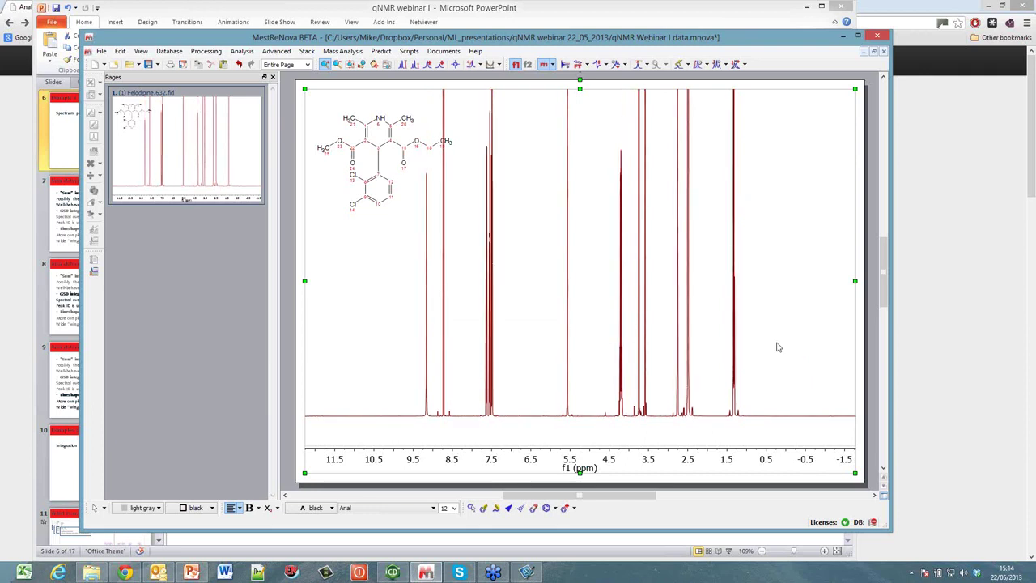
scroll(777, 346, down, 4)
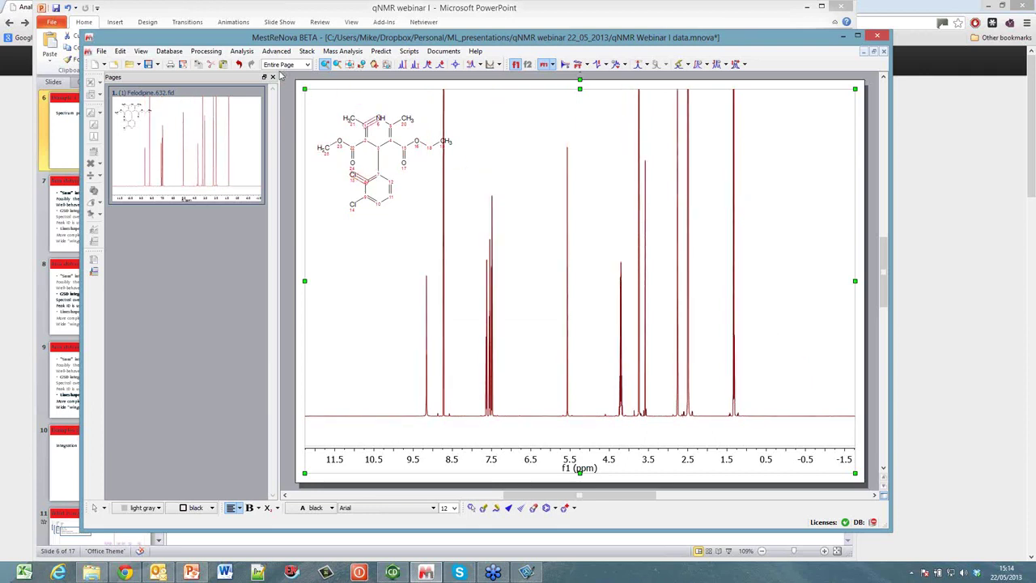
Step: Run automatic multiplet analysis, labelling multiplets A–K plus 3.58 HDO and 2.77 DMSO solvent peaks
click(234, 53)
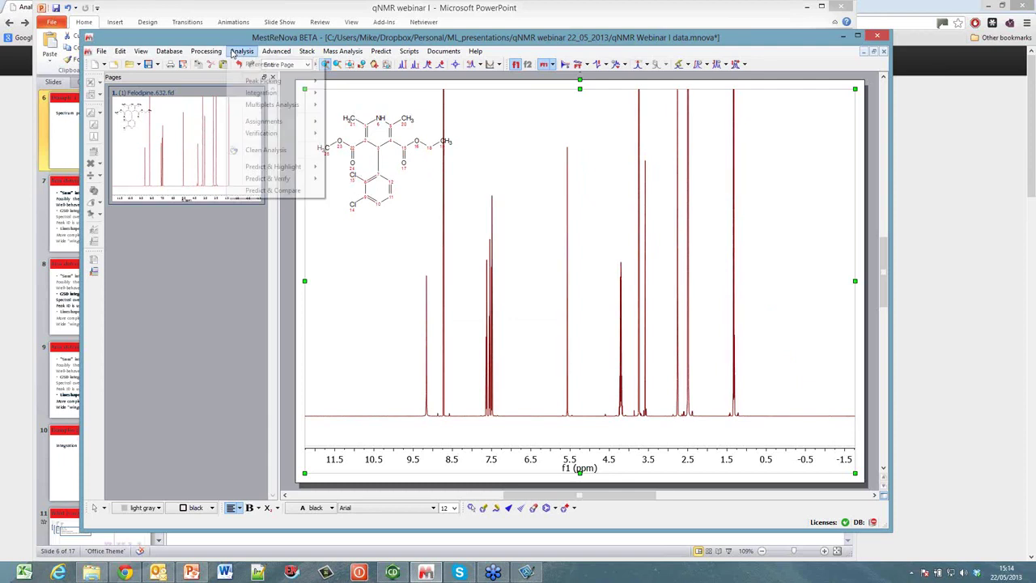
mouse_move(304, 123)
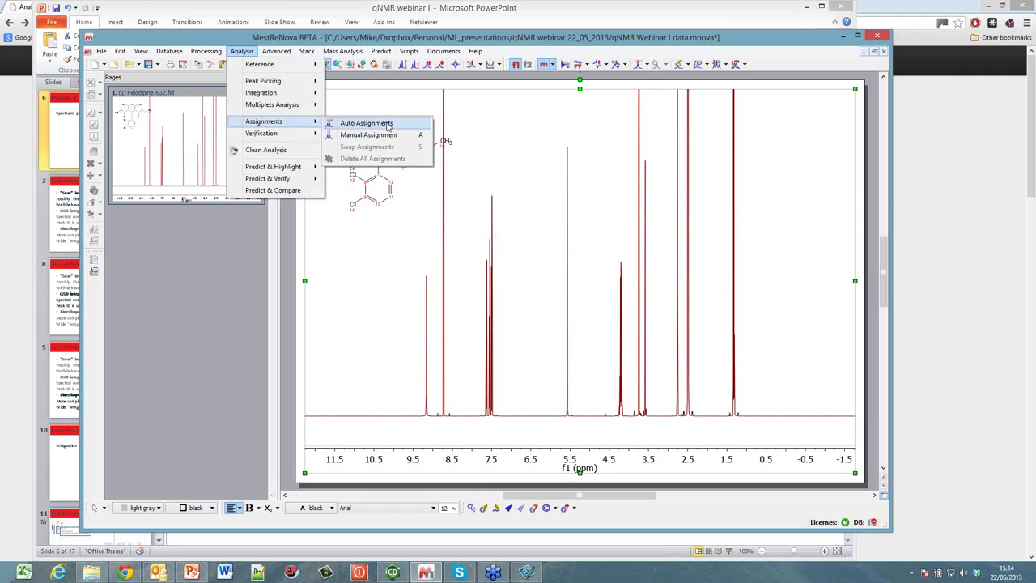
mouse_move(283, 110)
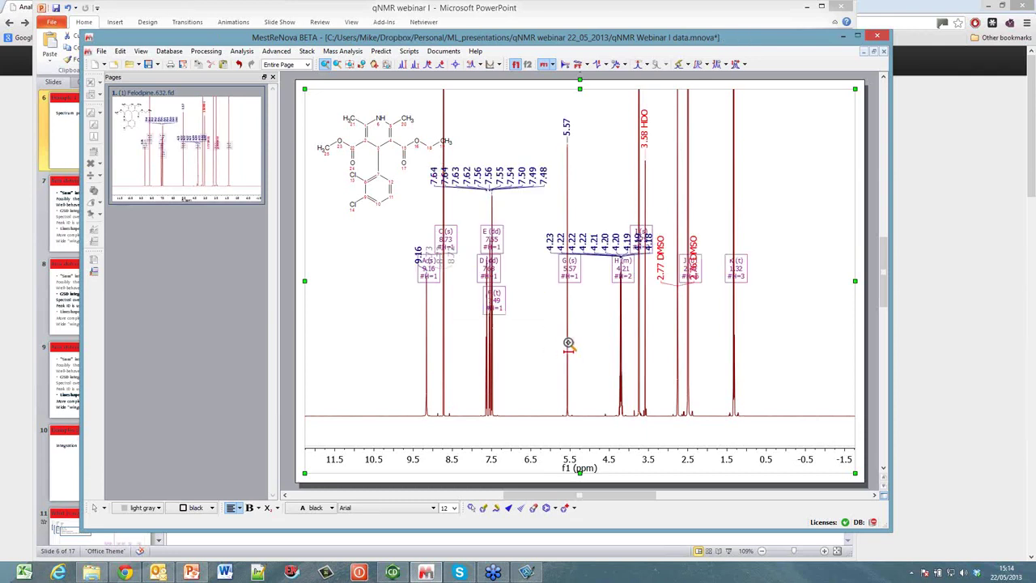
Step: Zoom into the 4.6–1.9 ppm multiplets and the 8.73 ppm singlet, returning to full view
drag(606, 346, 711, 341)
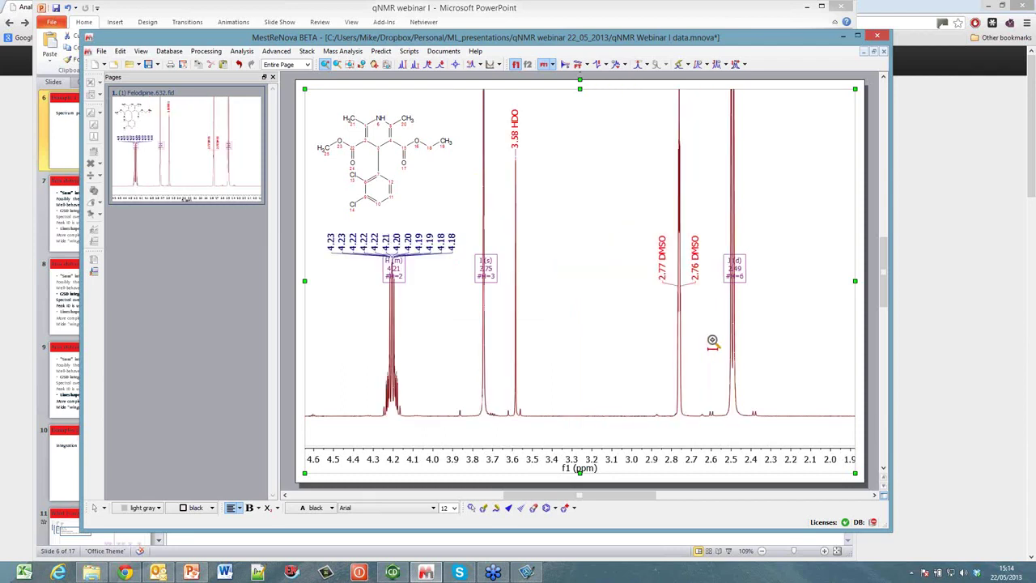
double_click(627, 388)
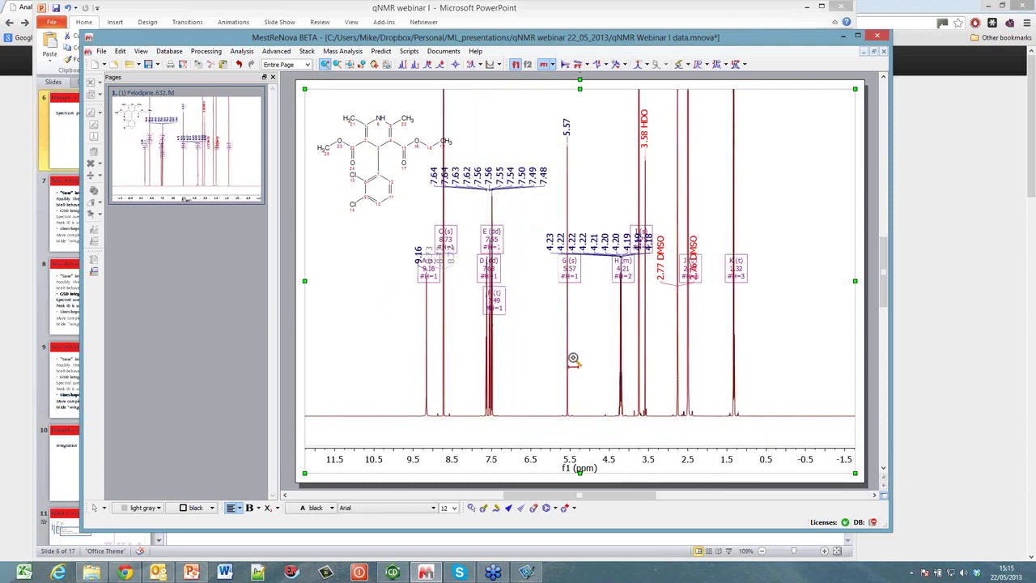
drag(428, 405, 462, 402)
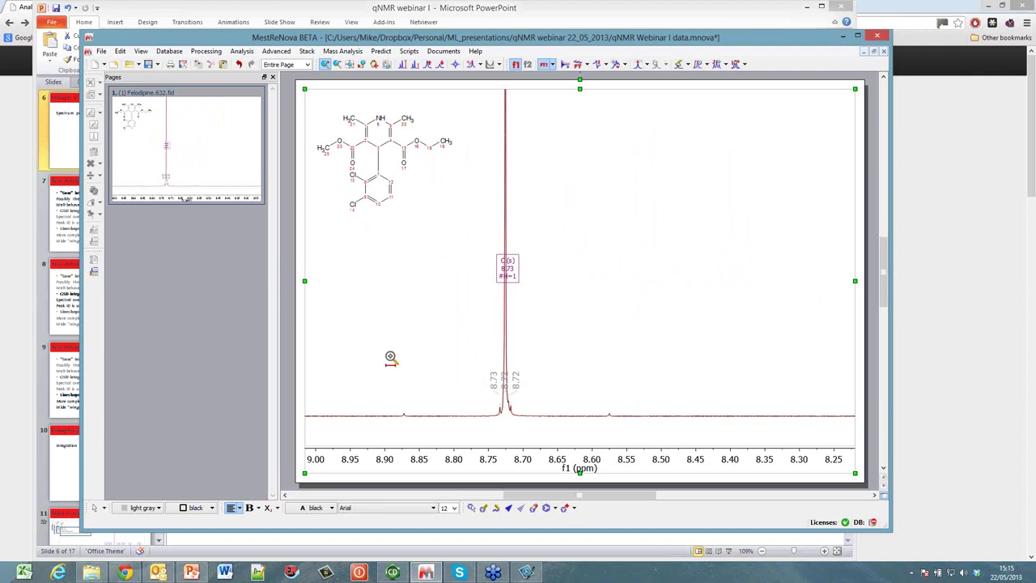
click(350, 207)
key(Escape)
key(f)
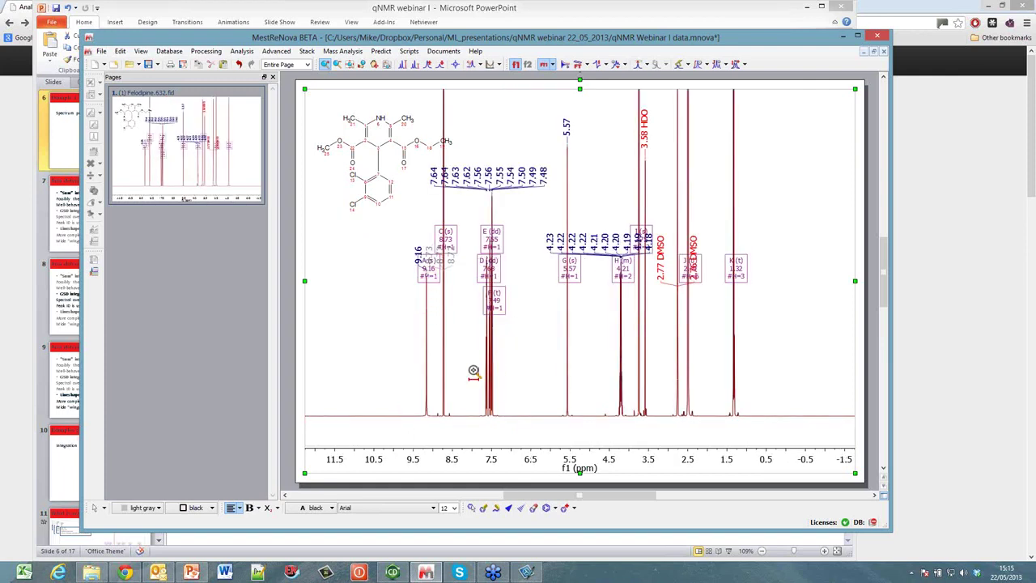
Step: Inspect the aromatic peaks near 7.5 ppm and the 1.32 ppm triplet, ending on the full spectrum
drag(474, 371, 505, 372)
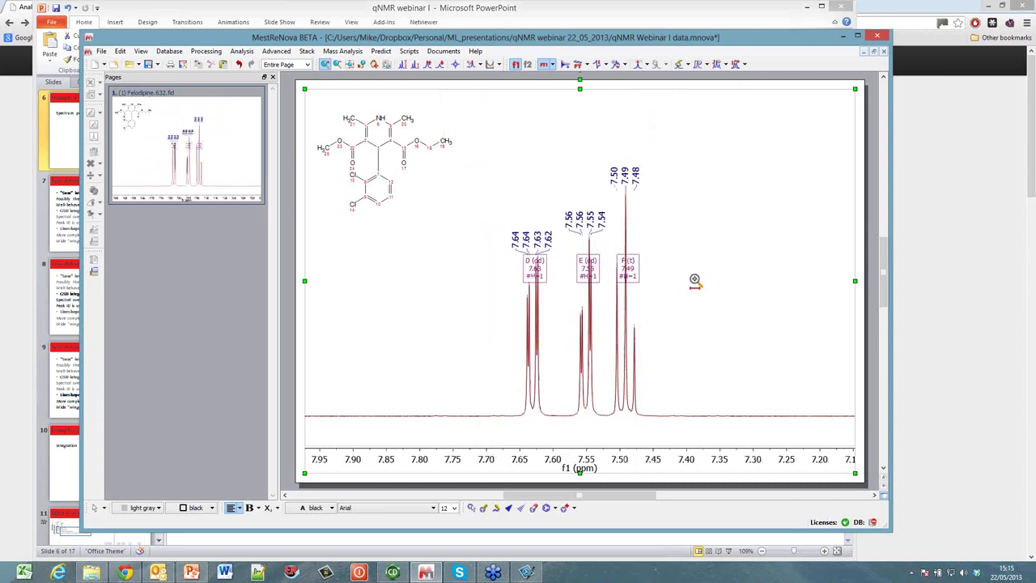
key(f)
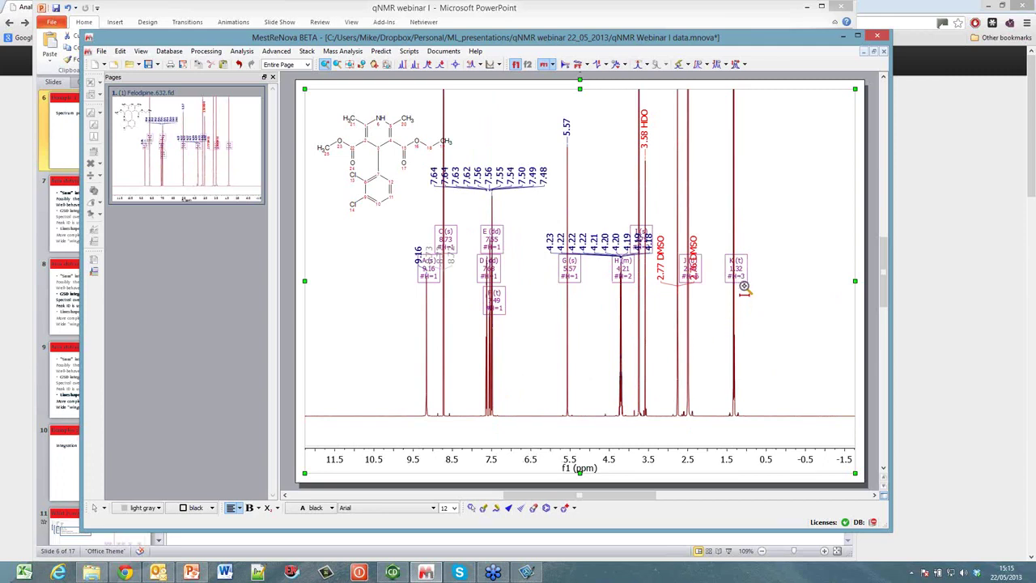
drag(713, 359, 761, 348)
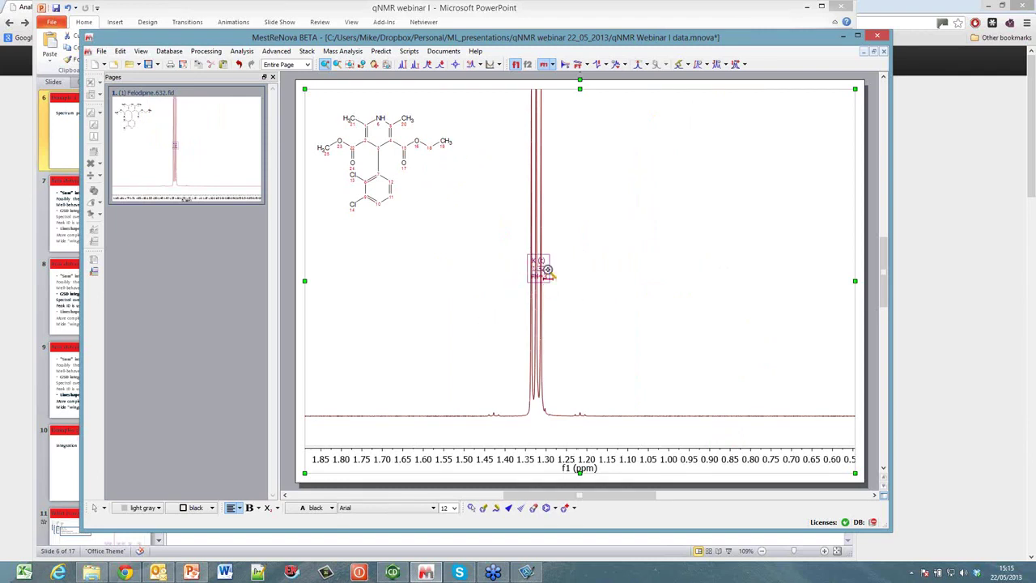
scroll(562, 289, down, 3)
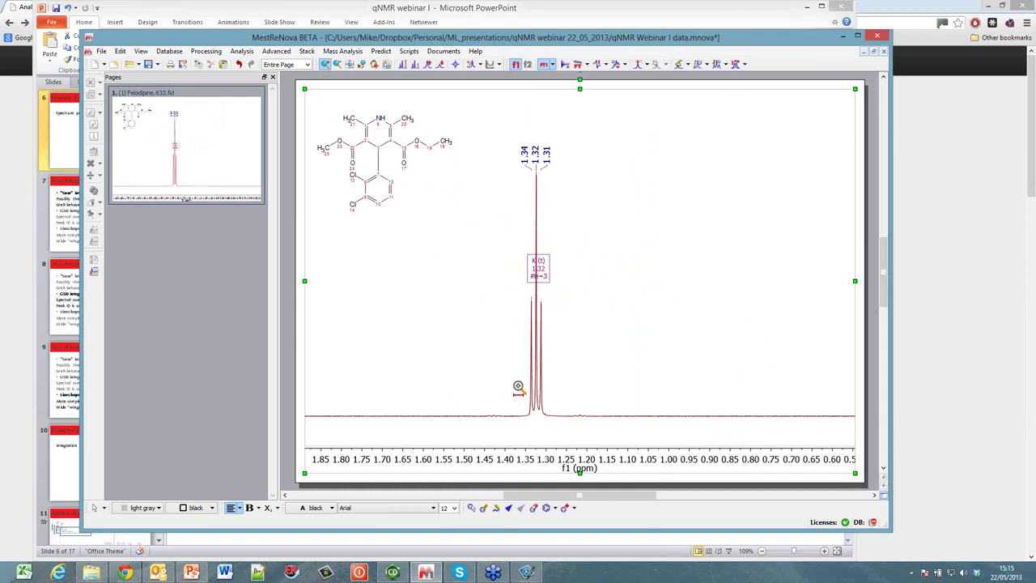
key(f)
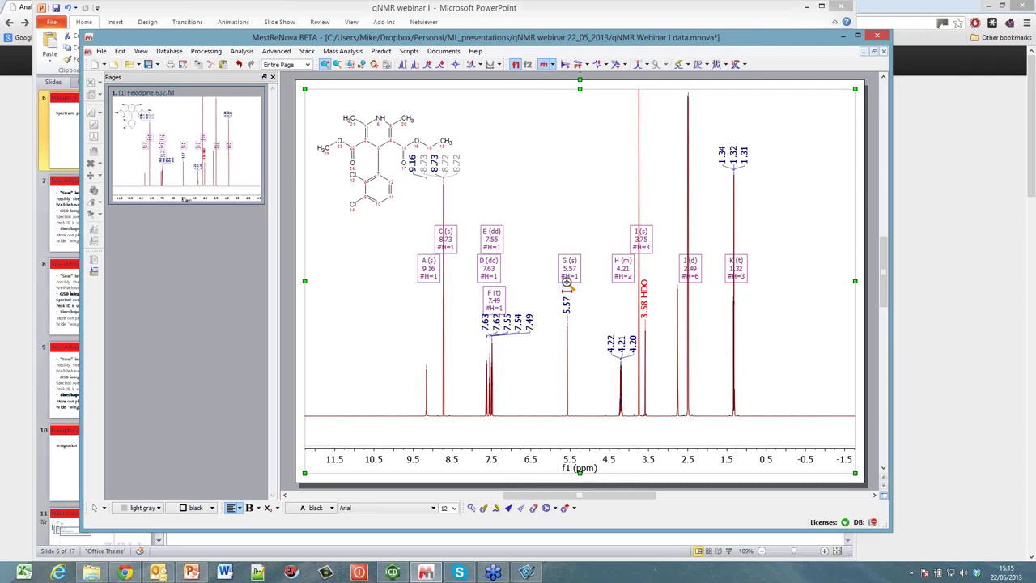
Step: Bring PowerPoint forward and move via slide 7 to slide 8, 'Area determination' with GSD integrals
click(736, 14)
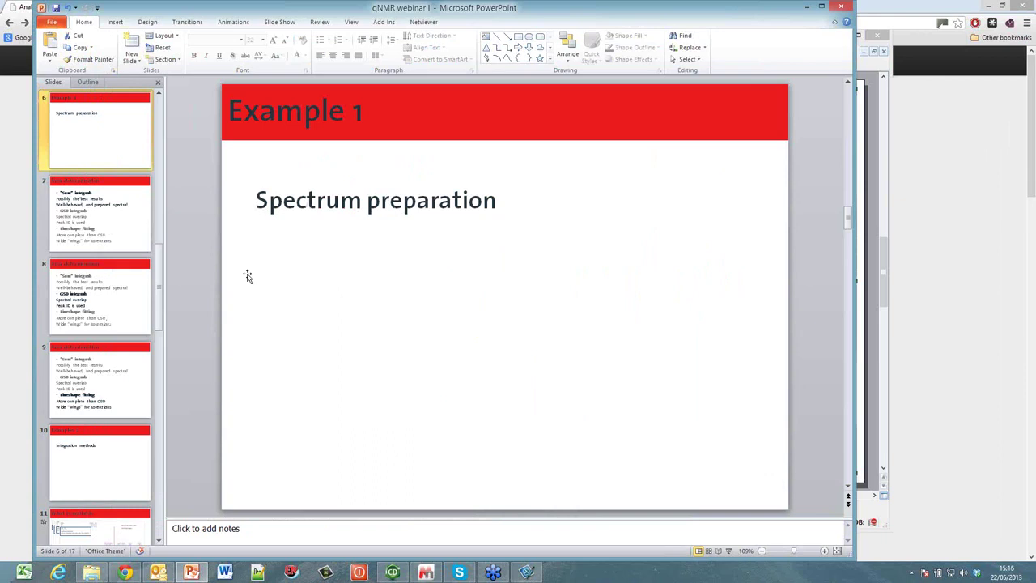
click(115, 226)
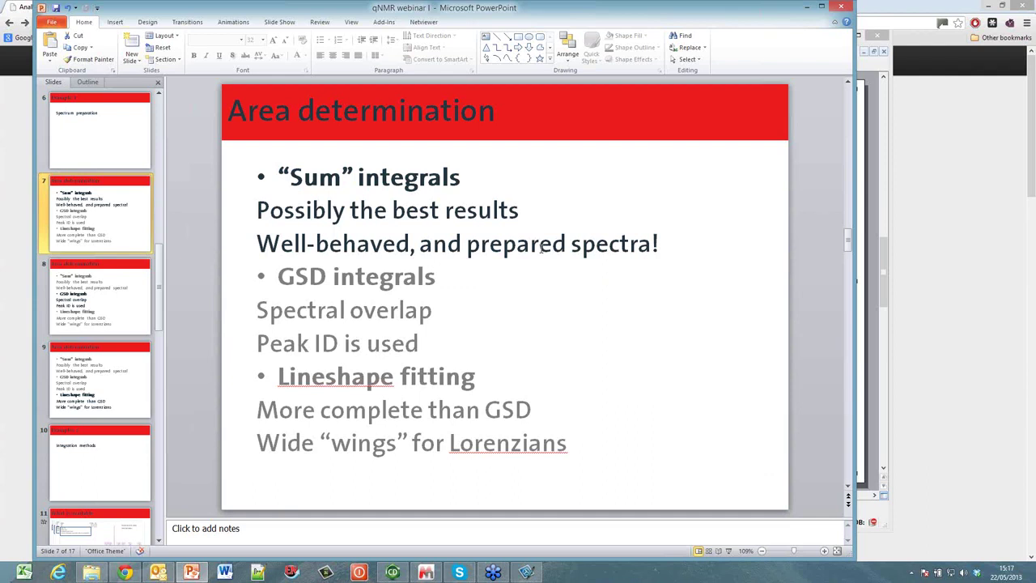
key(Down)
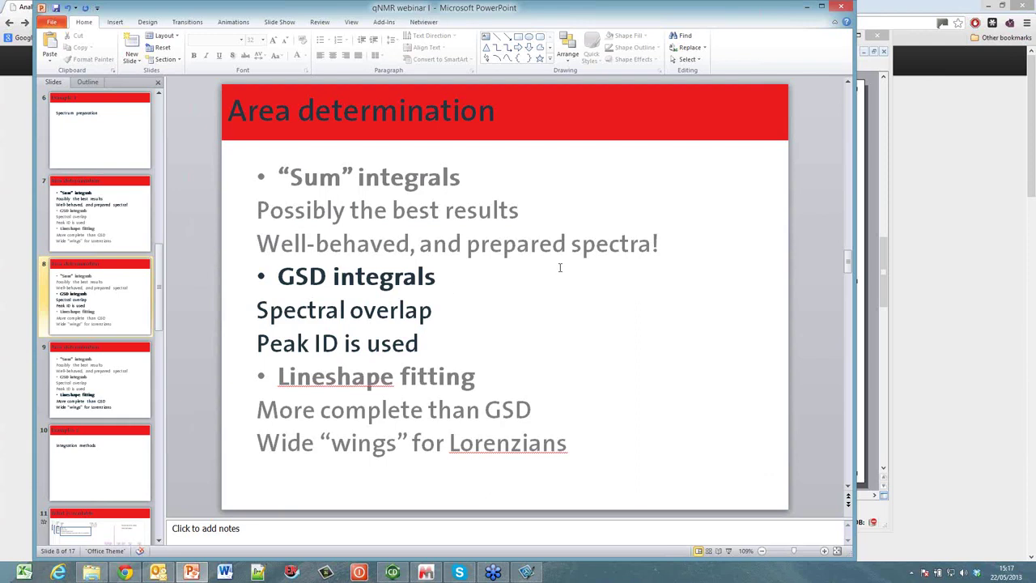
Step: Highlight the GSD integrals bullet, then move to slide 9 on Lineshape fitting
click(278, 276)
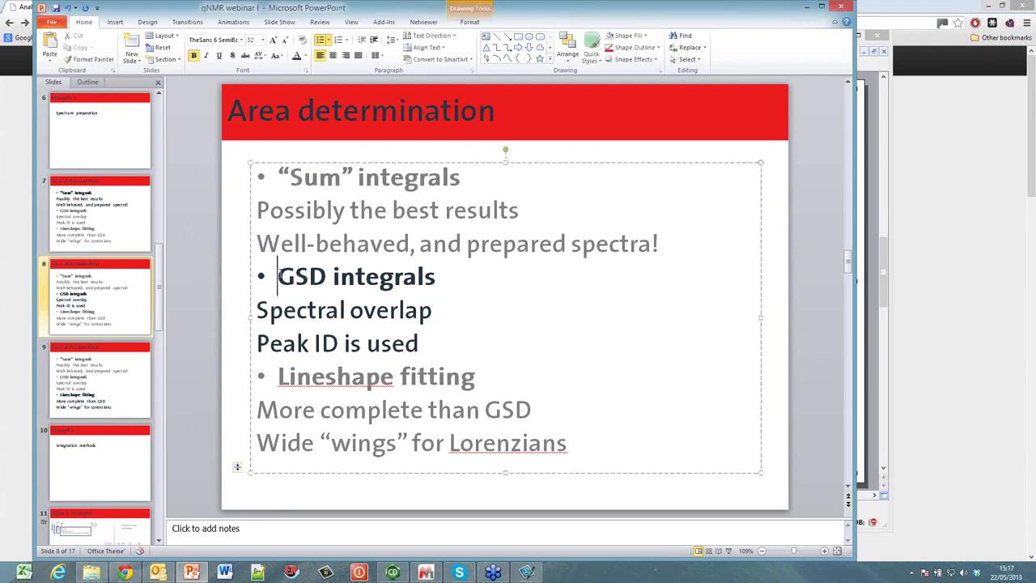
triple_click(278, 276)
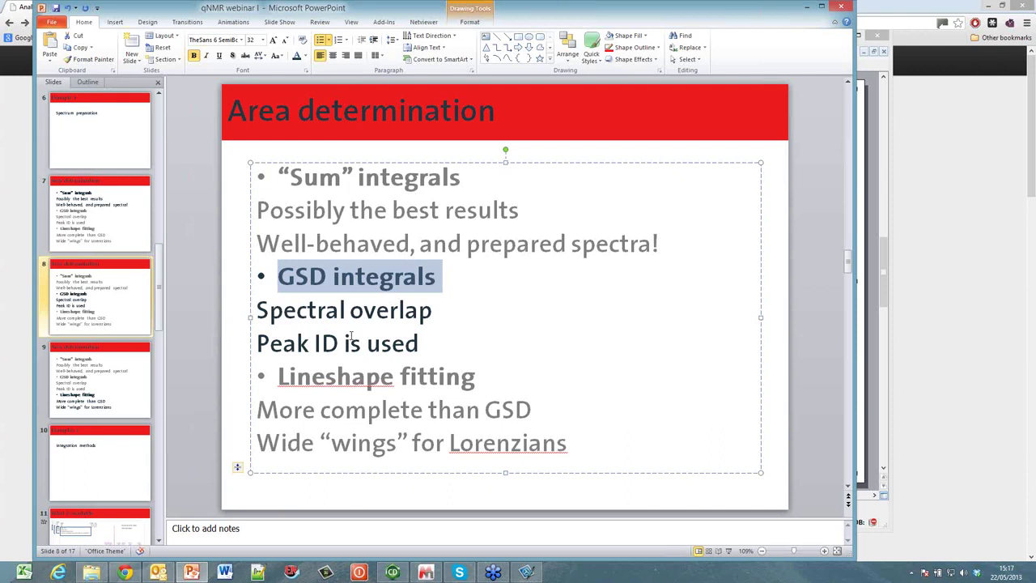
click(418, 278)
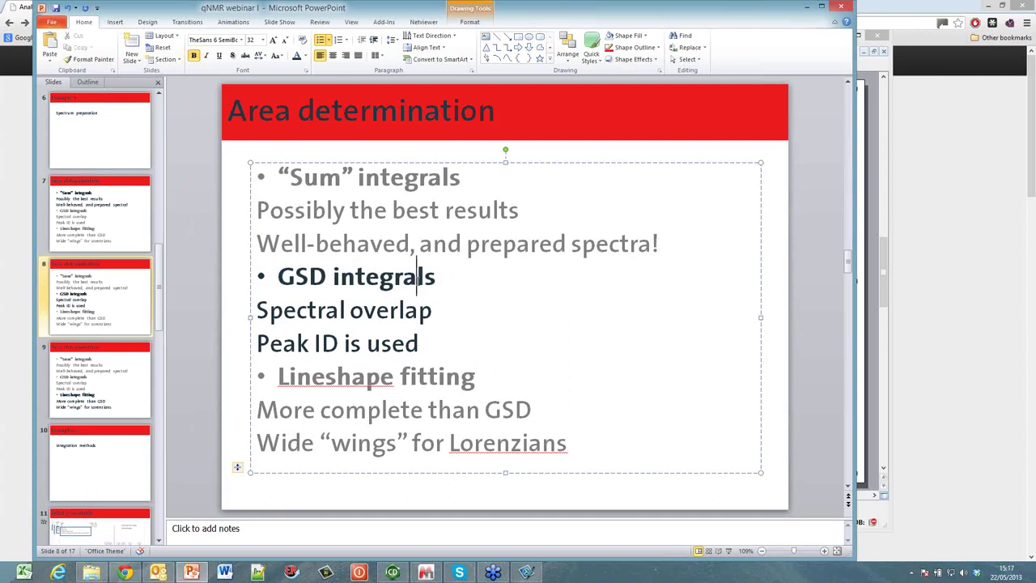
click(128, 411)
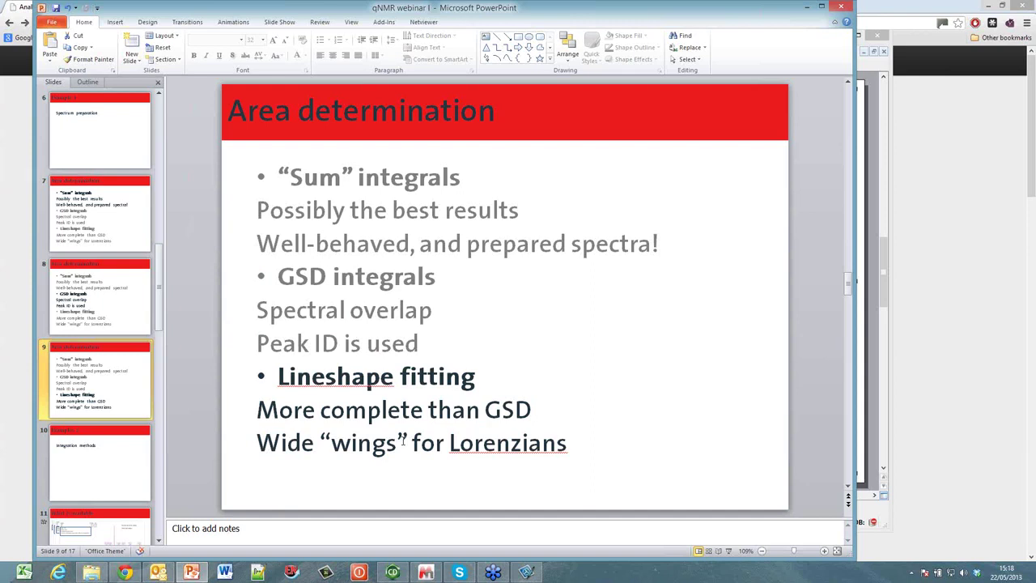
Step: Bring MestReNova forward and show page 1 of Document 3 with the brominated compound
click(425, 572)
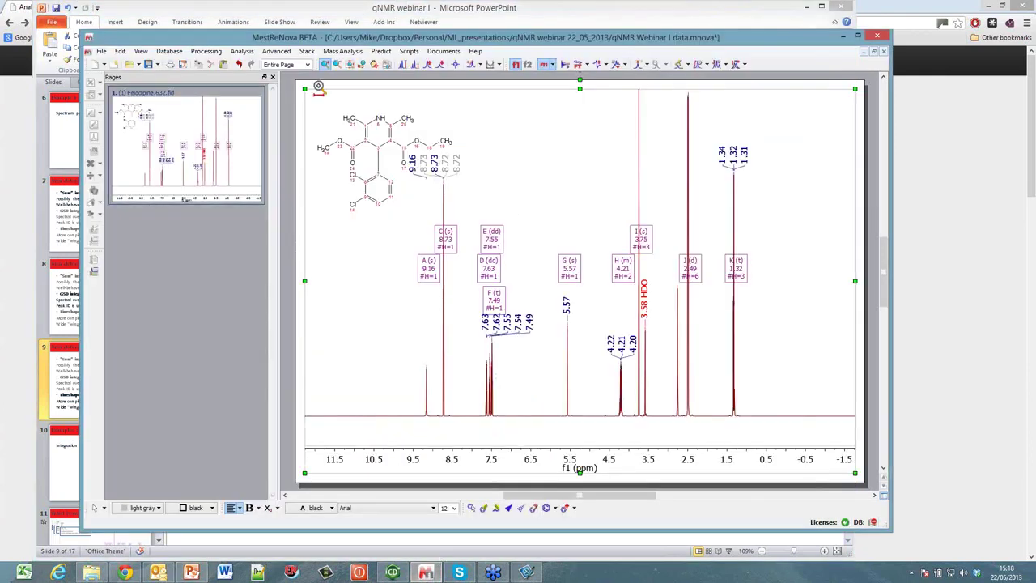
click(444, 51)
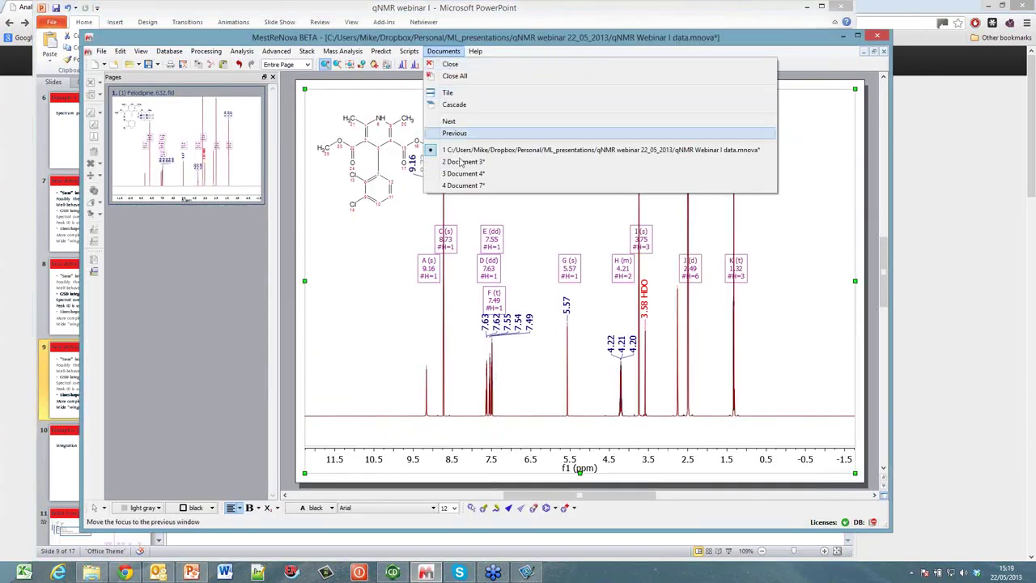
click(464, 170)
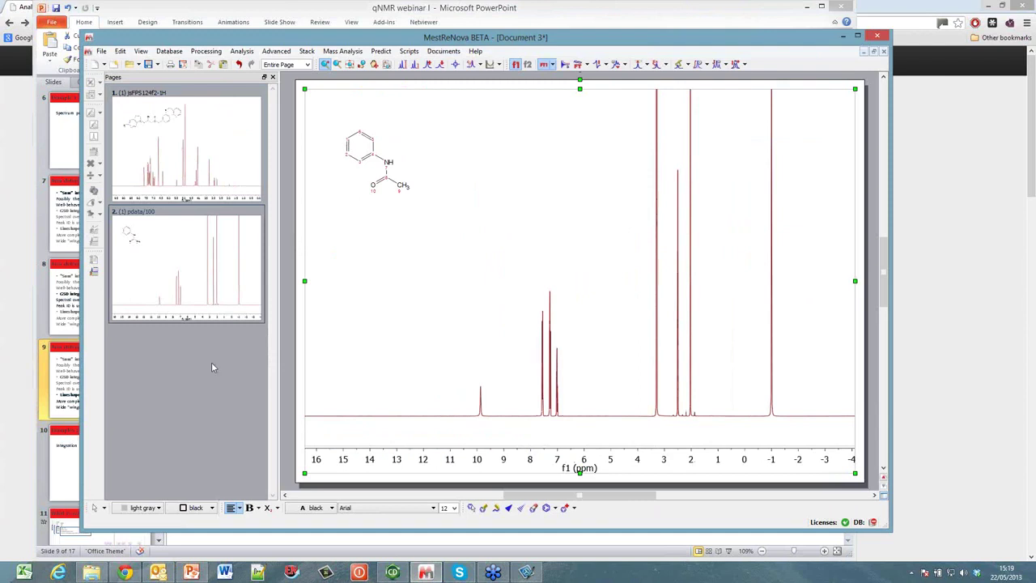
click(178, 147)
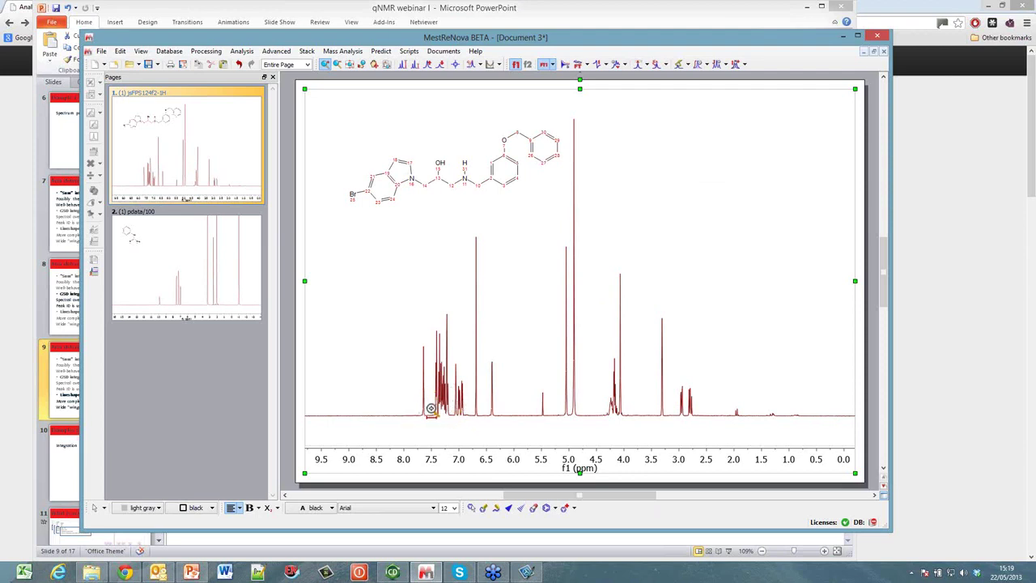
Step: Zoom into the 8.0–6.2 ppm region, then return to the full spectrum
drag(427, 412, 504, 404)
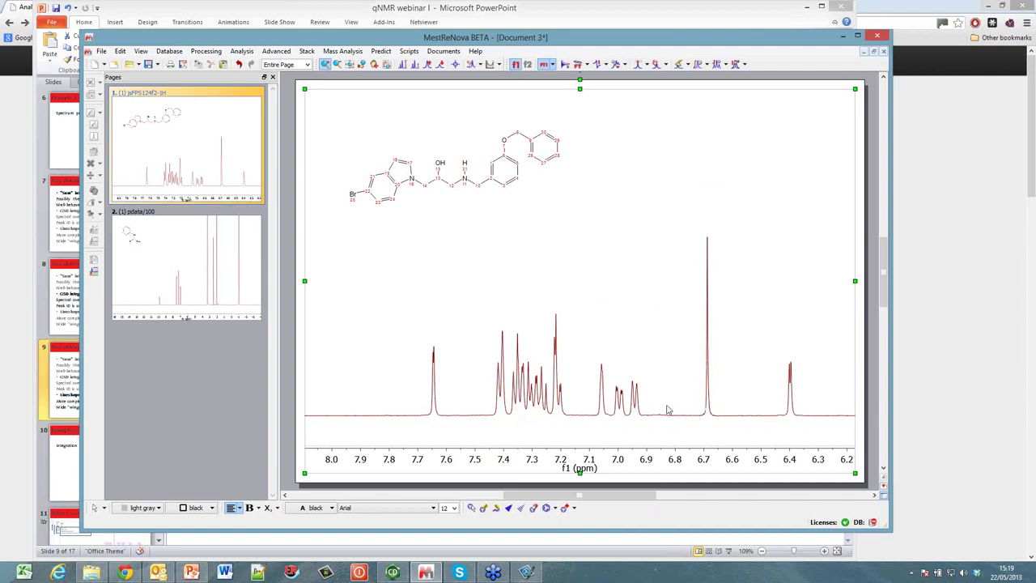
key(f)
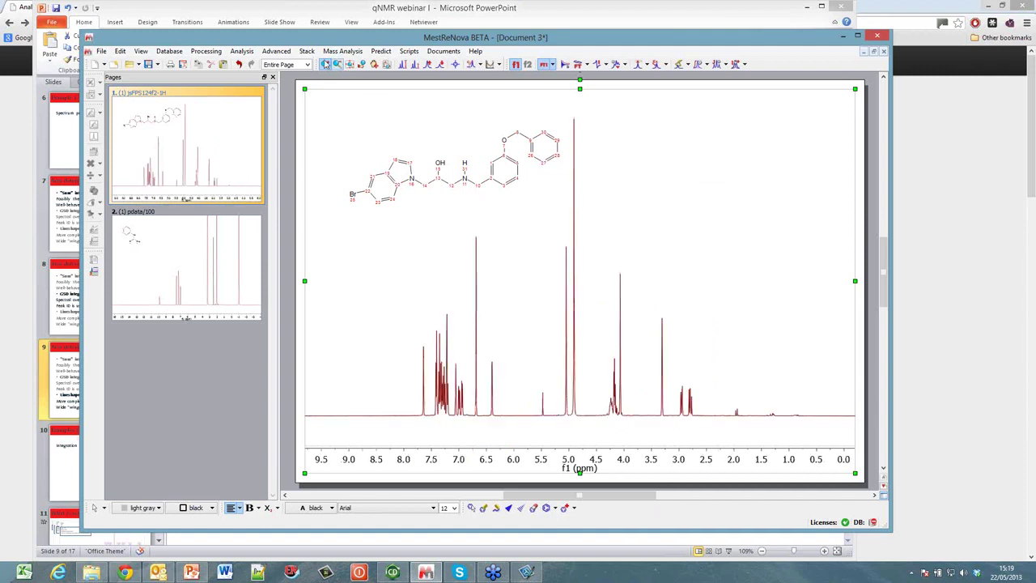
click(240, 52)
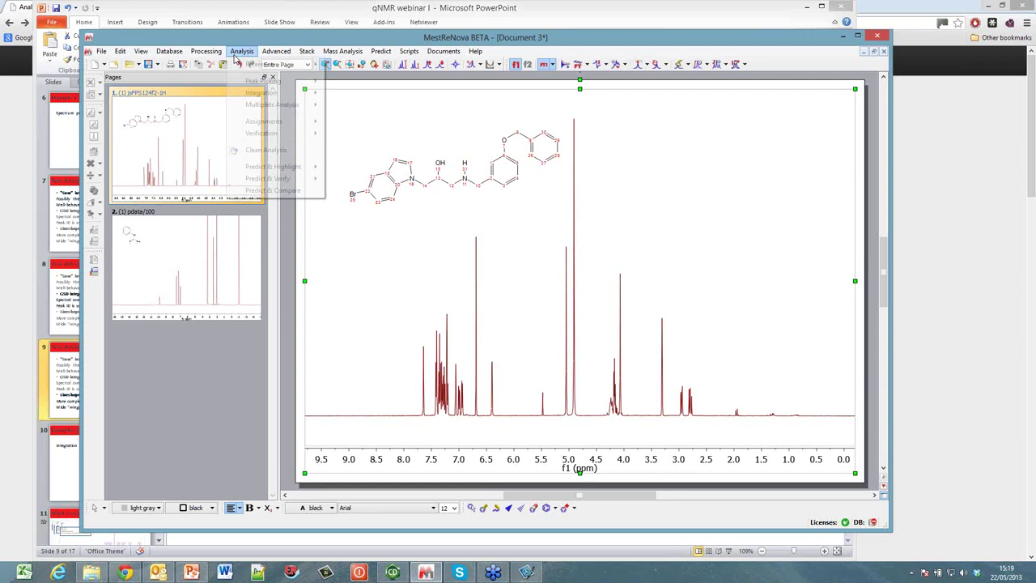
Step: Keep GSD peak picking and set refinement to level 2 with 5 fitting cycles
mouse_move(275, 86)
click(353, 95)
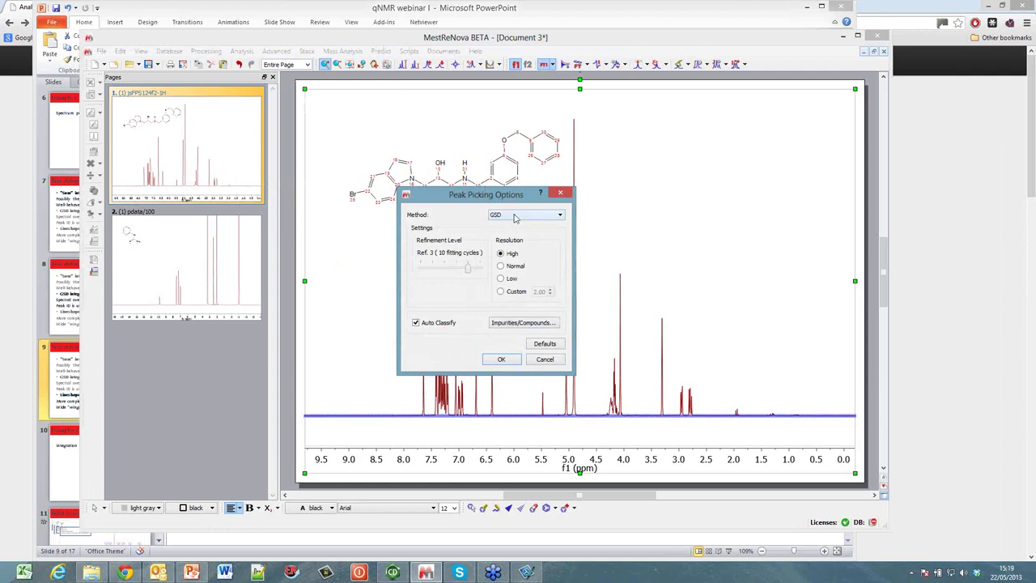
click(521, 216)
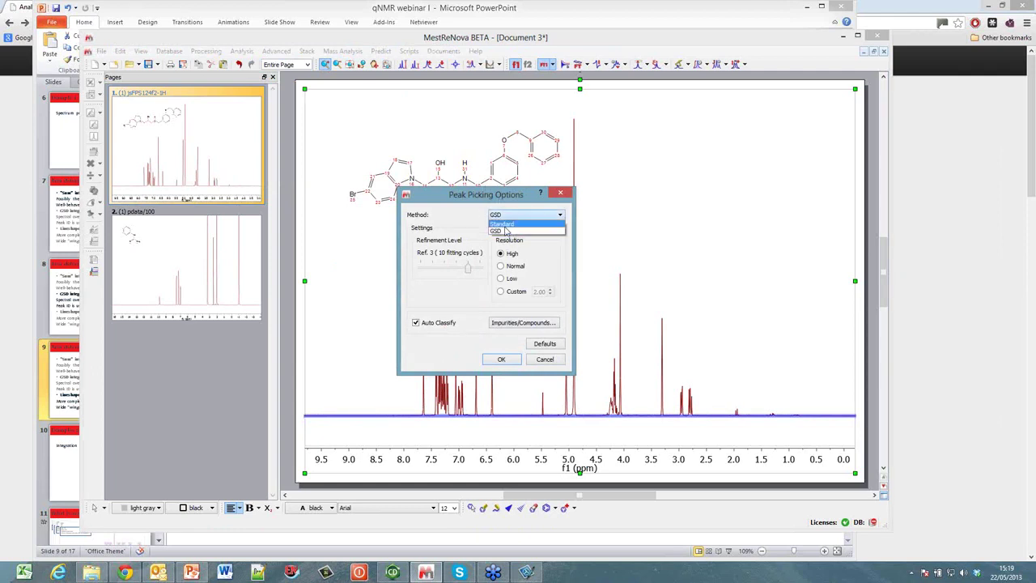
click(506, 231)
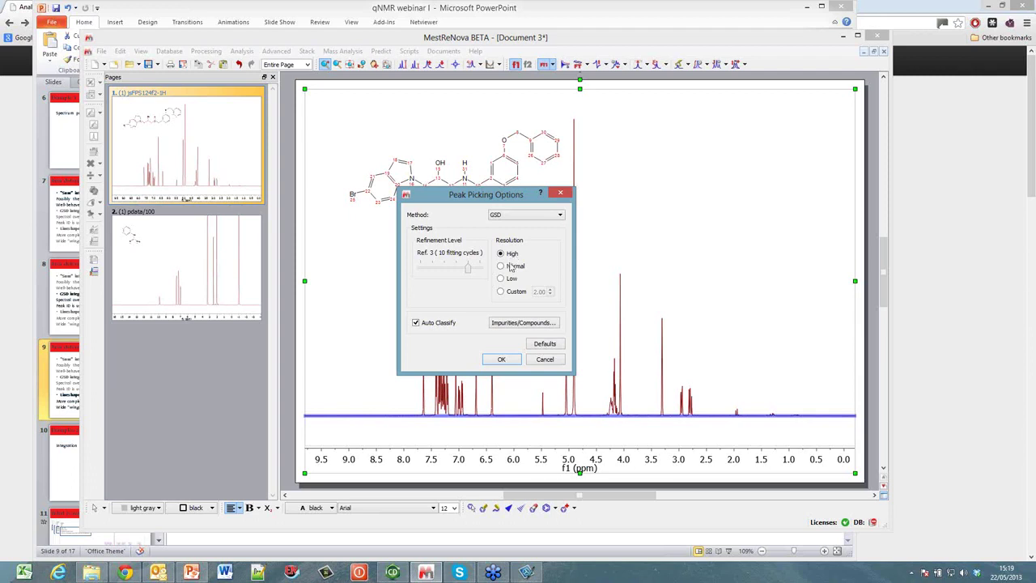
click(548, 345)
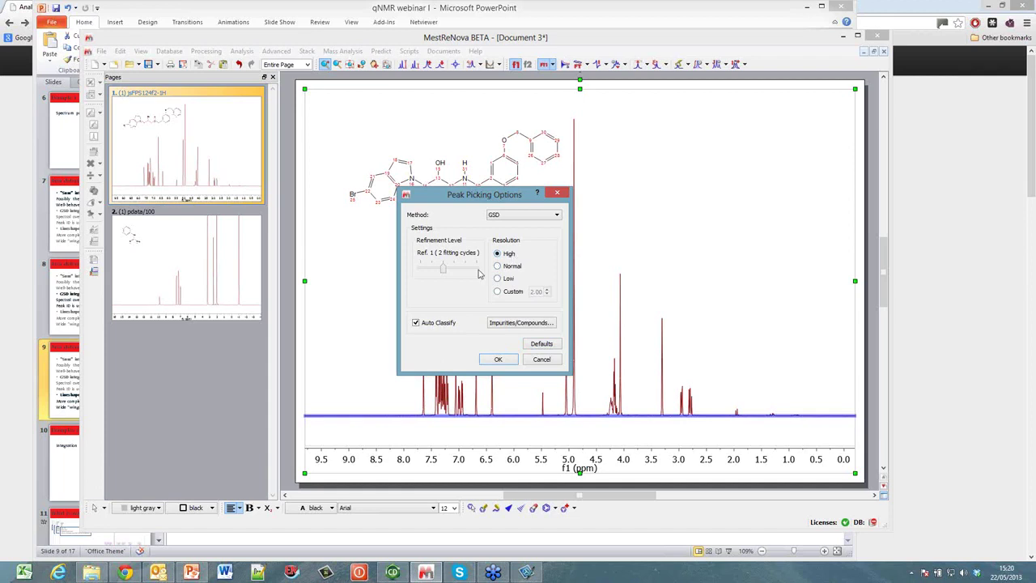
click(454, 267)
click(497, 361)
click(236, 52)
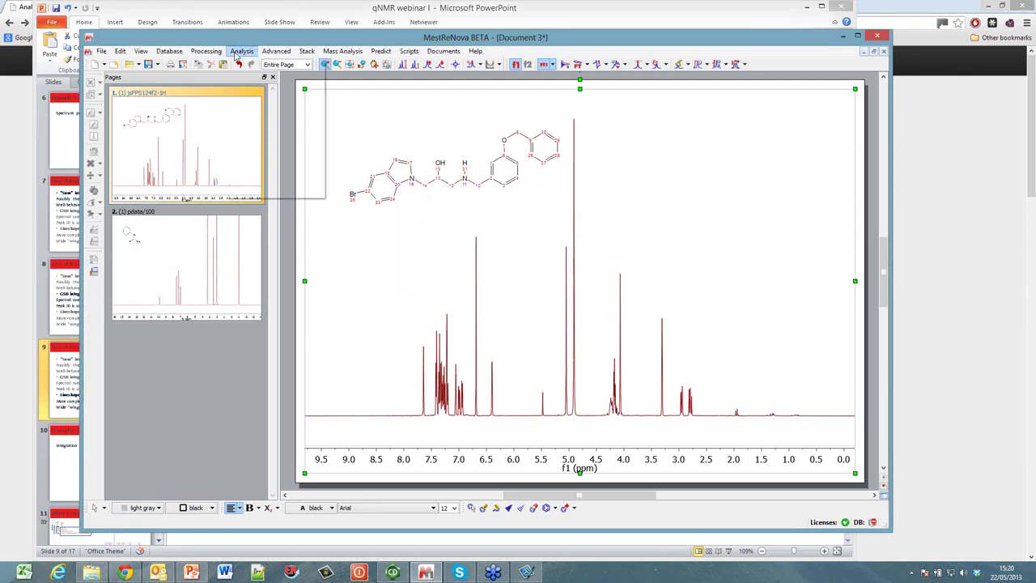
Step: Run automatic peak picking and zoom into the 7.5–7.08 ppm aromatic multiplets
click(344, 85)
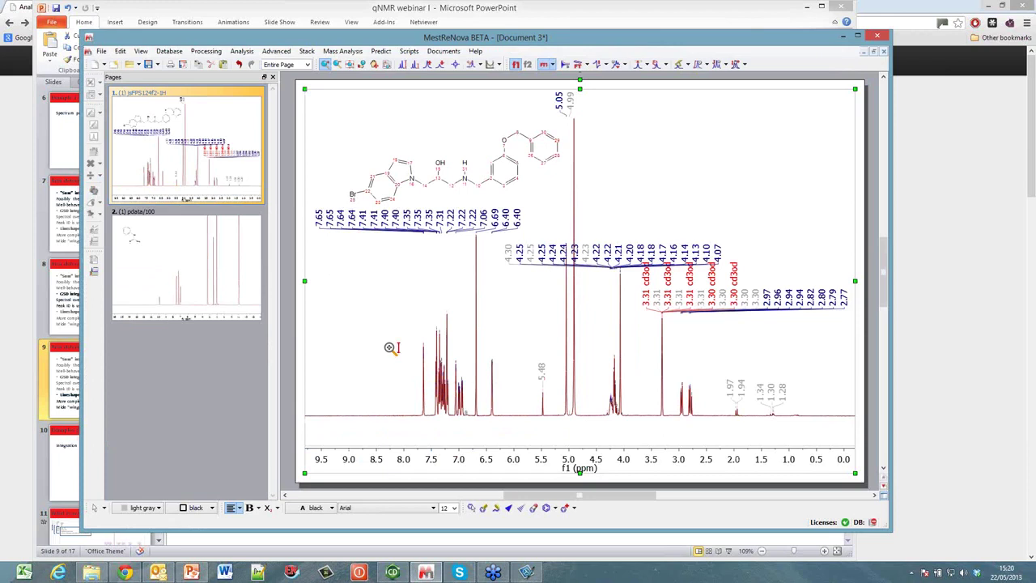
drag(414, 362, 510, 374)
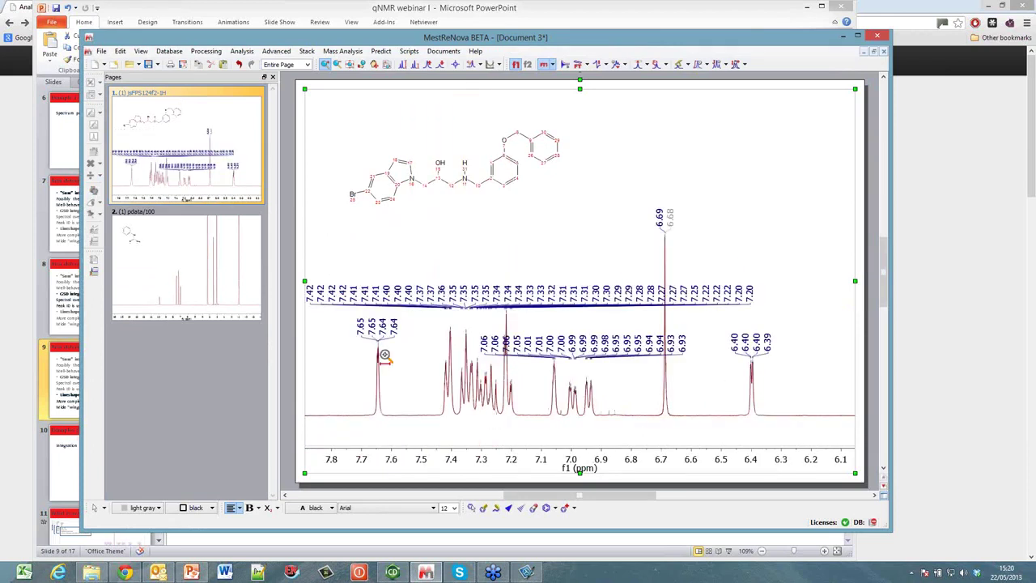
drag(419, 390, 544, 390)
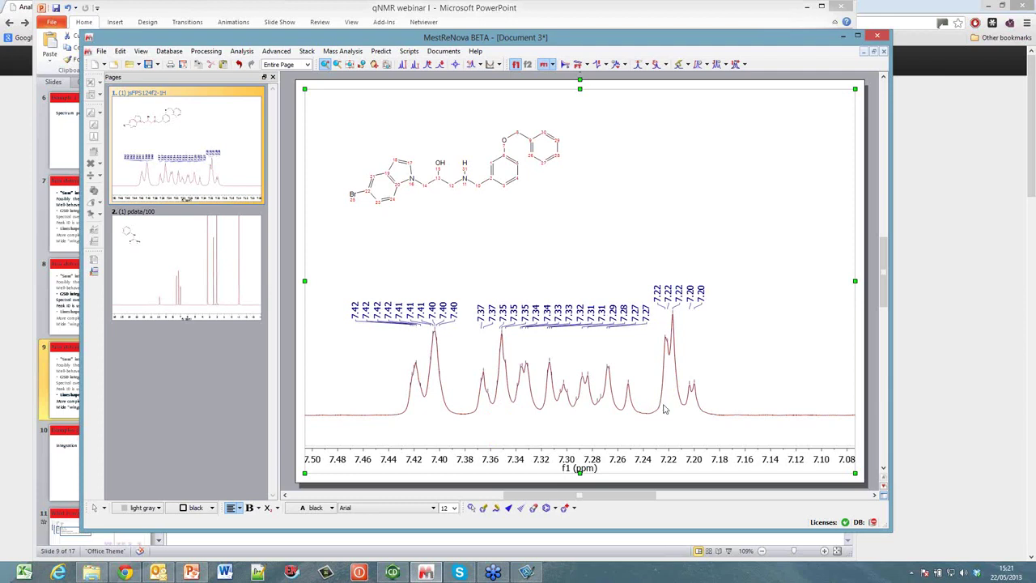
key(f)
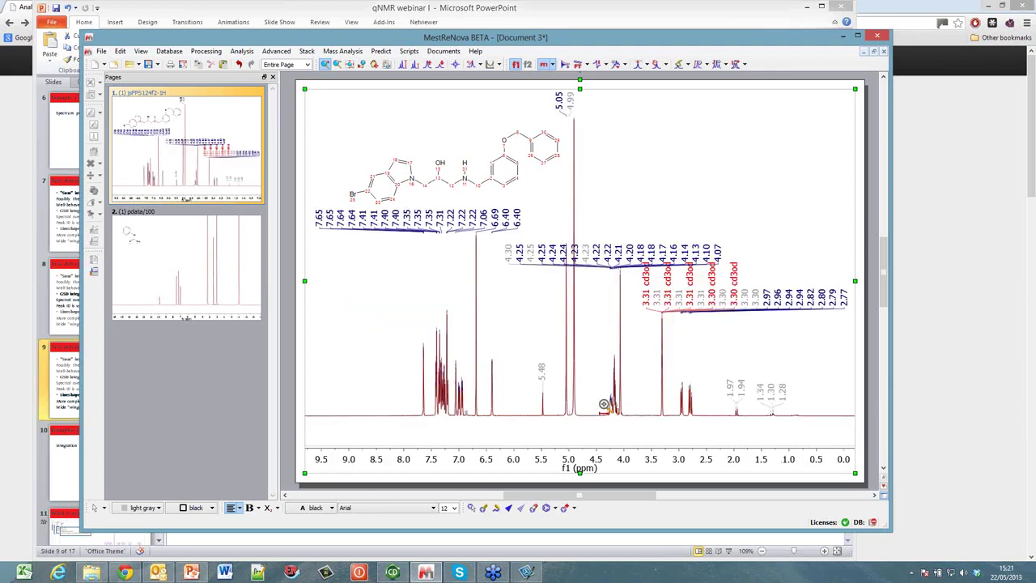
drag(672, 403, 701, 402)
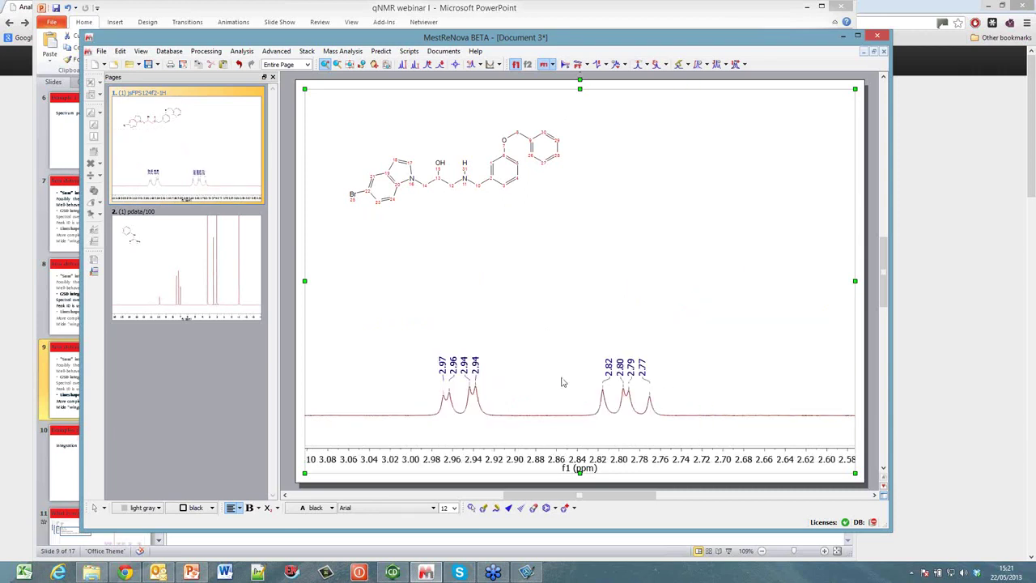
key(f)
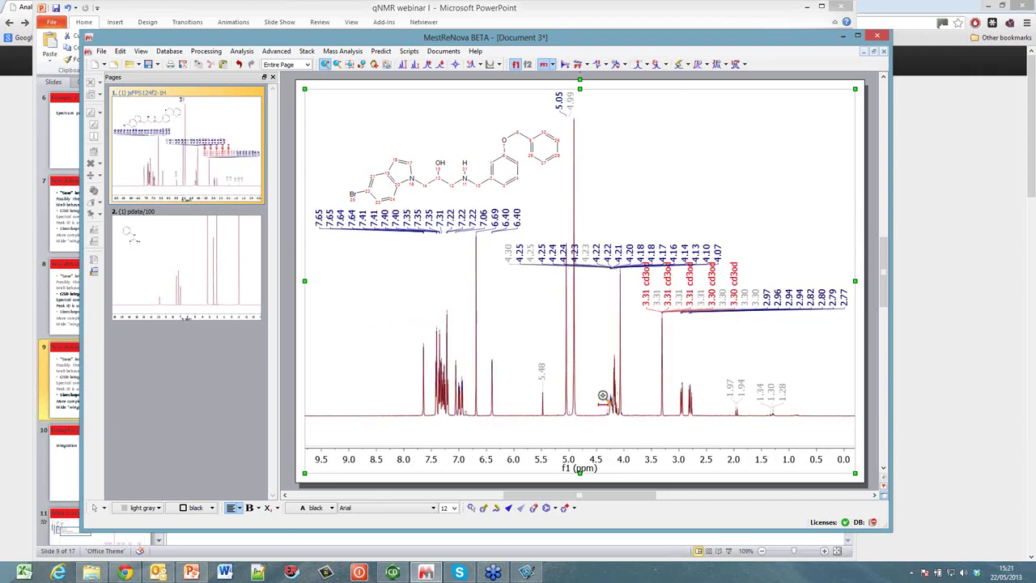
drag(603, 396, 639, 397)
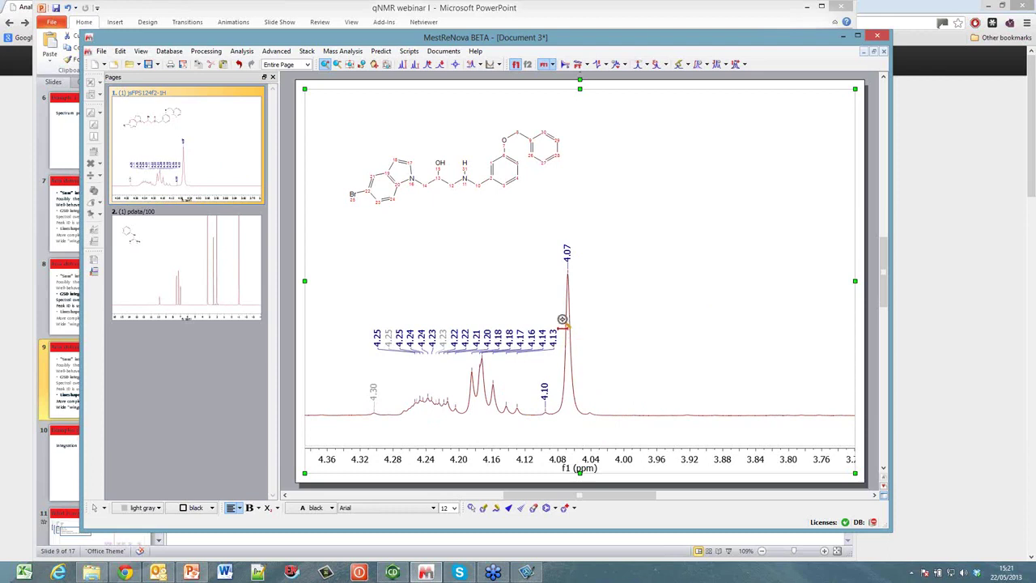
key(f)
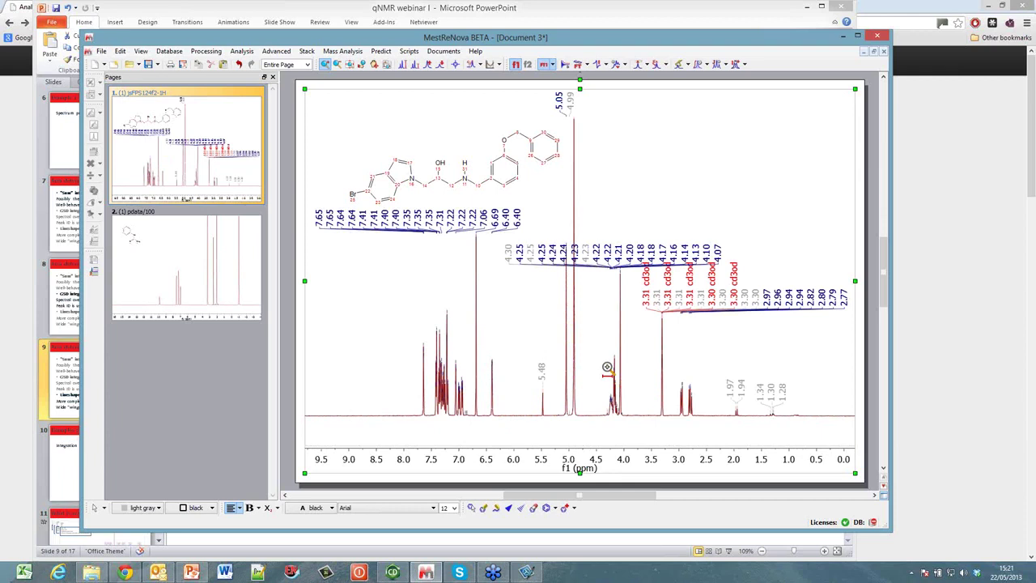
drag(558, 402, 581, 403)
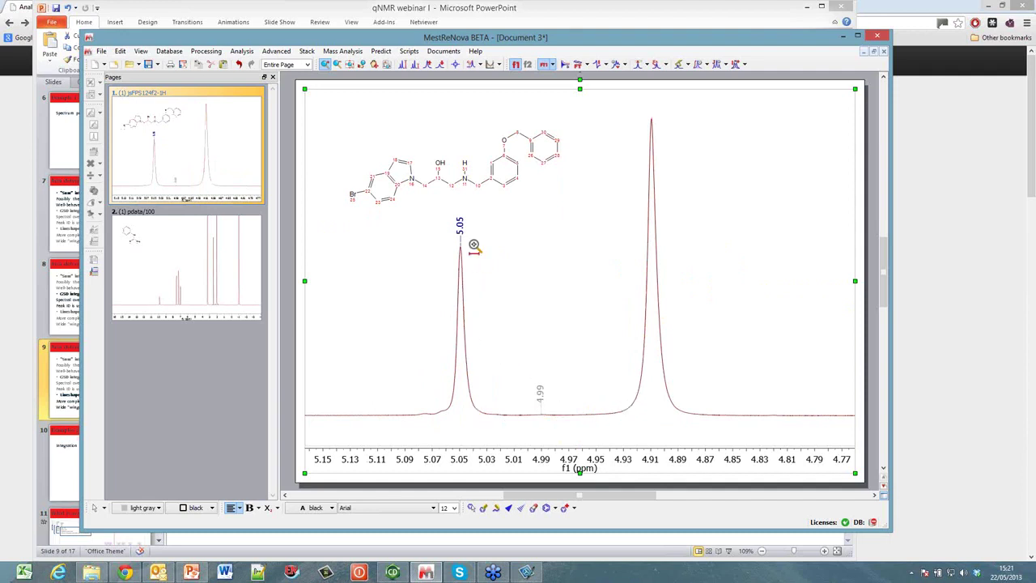
key(f)
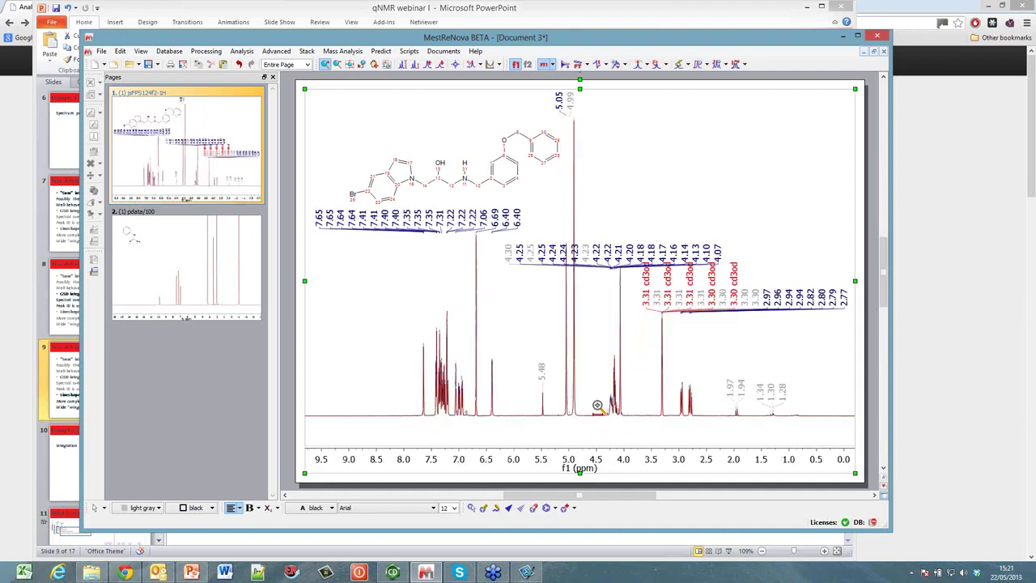
drag(651, 412, 670, 411)
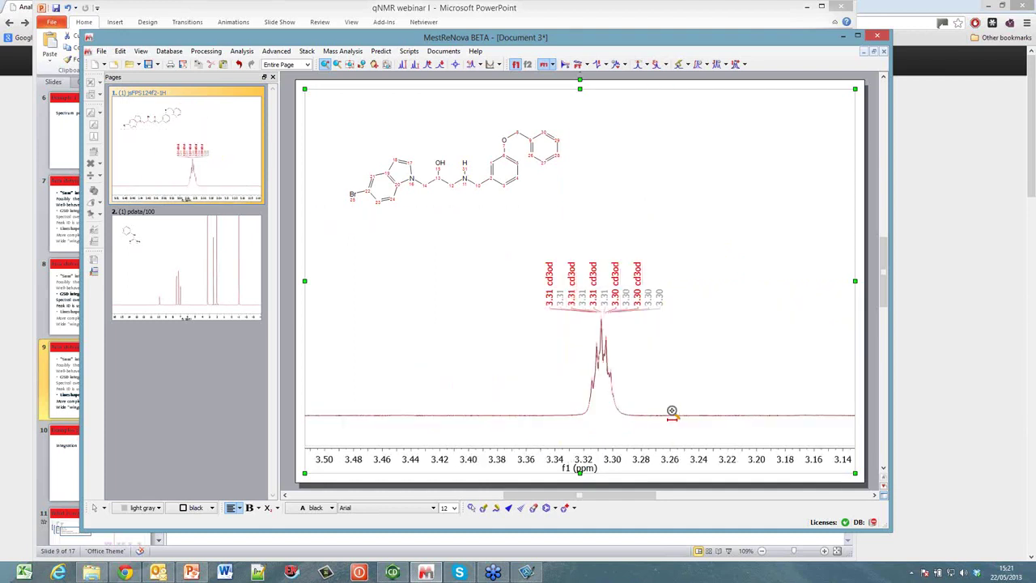
double_click(591, 379)
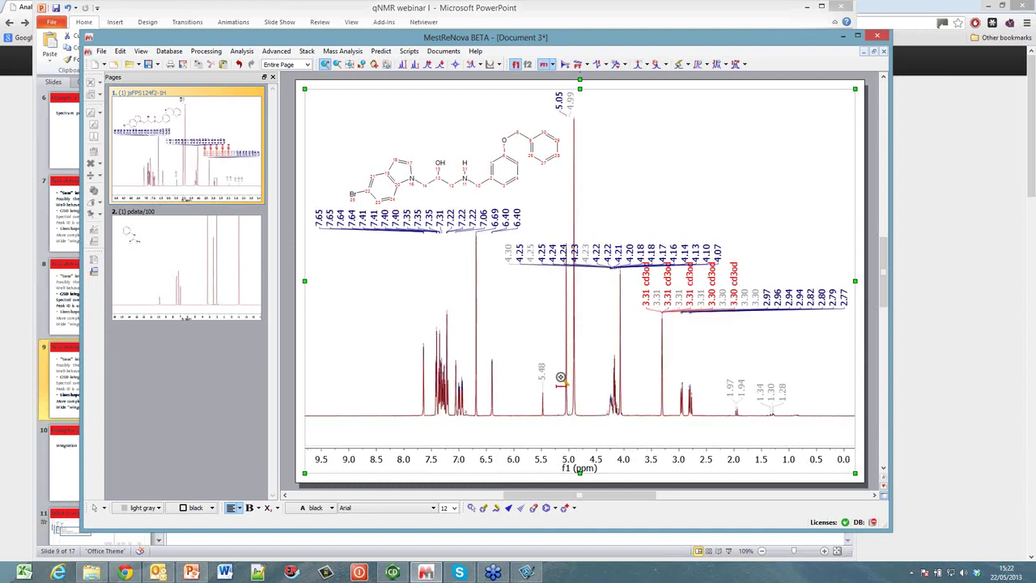
Step: Zoom from 5.12–4.50 ppm onto the 5.05 ppm peak and fit its full height
drag(561, 378, 599, 378)
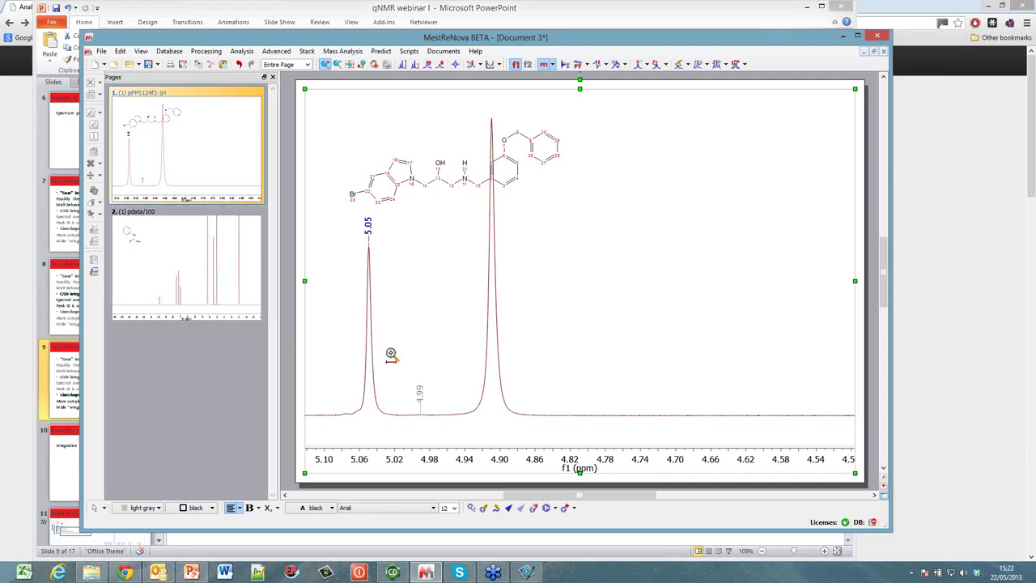
drag(321, 354, 418, 360)
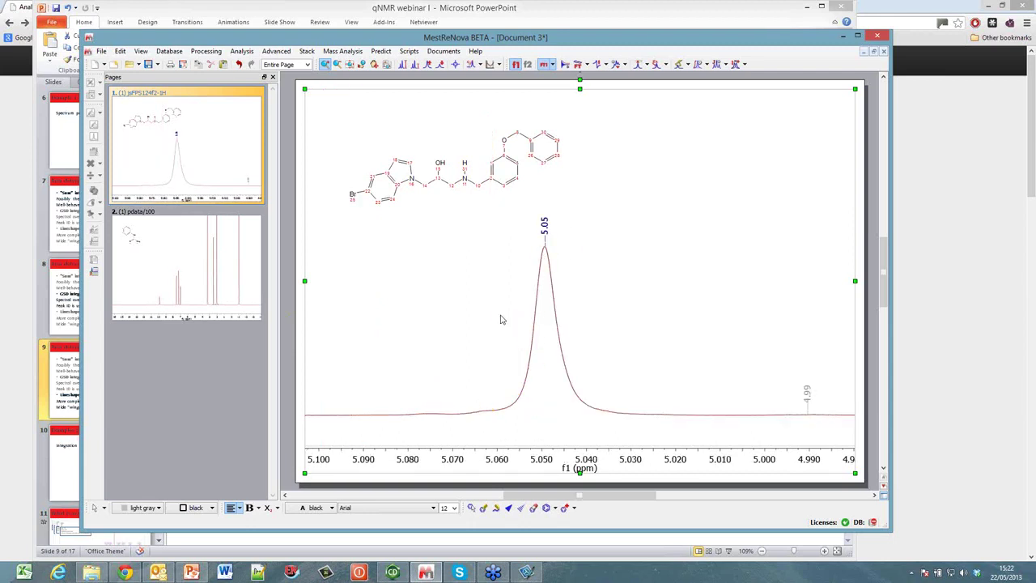
scroll(500, 319, up, 5)
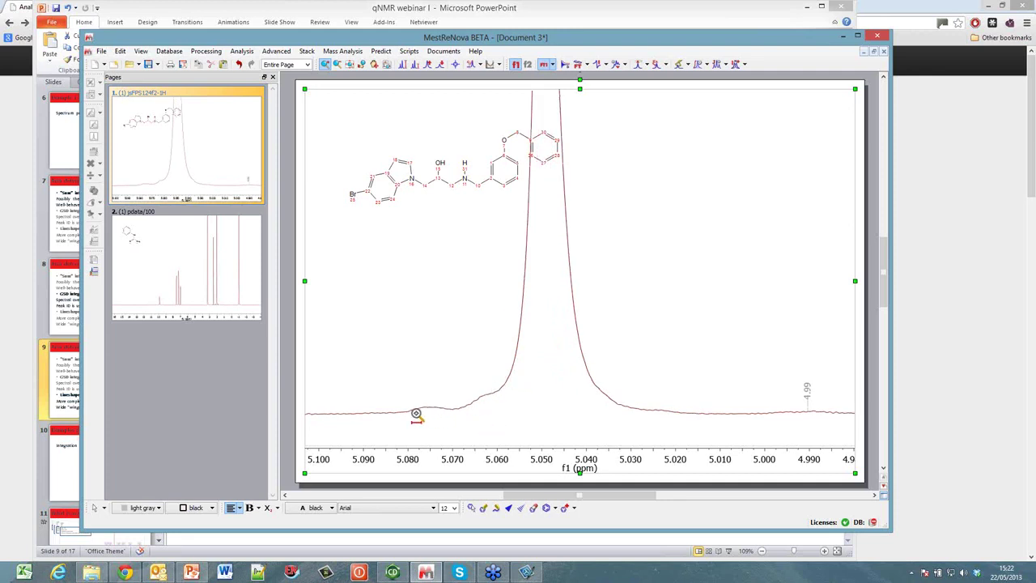
scroll(594, 366, up, 2)
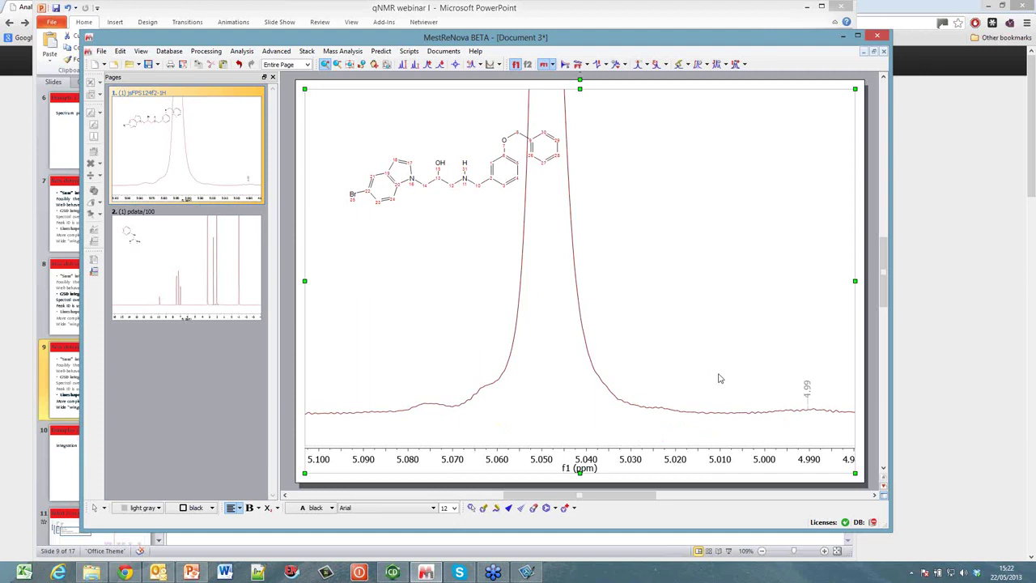
click(717, 373)
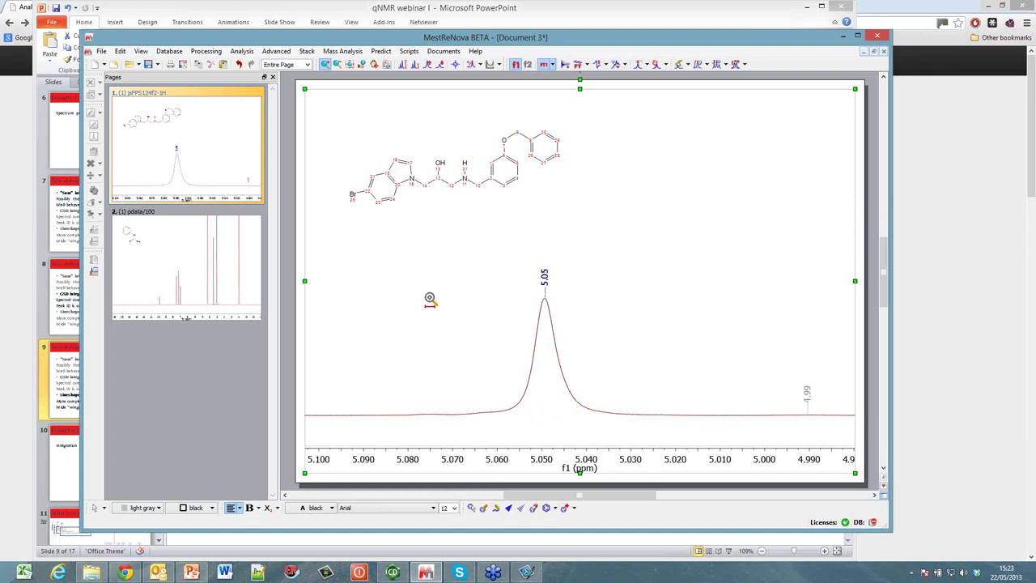
Step: Switch to the page 2 spectrum and run automatic peak picking on it
click(202, 277)
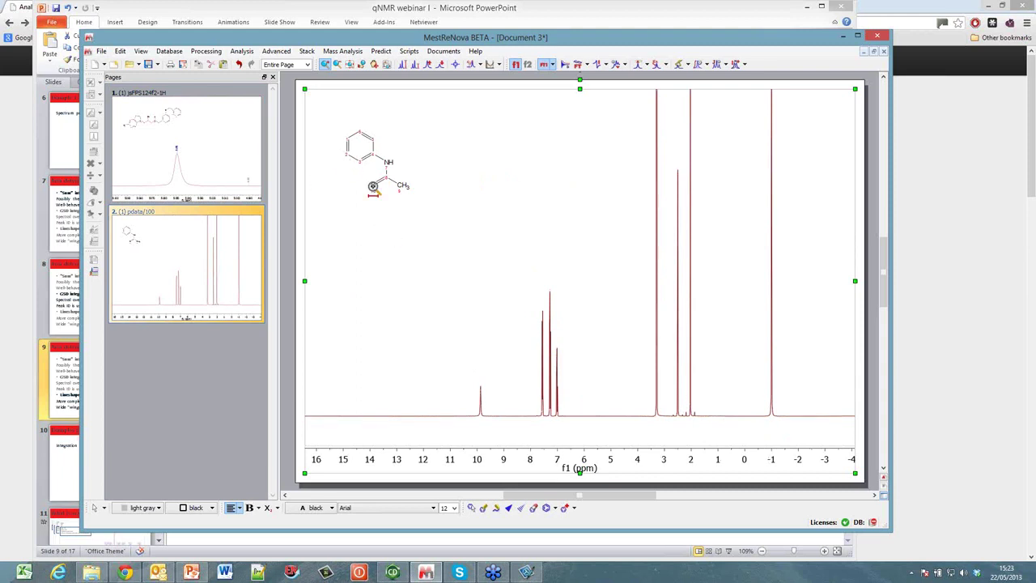
click(241, 51)
mouse_move(272, 87)
click(356, 81)
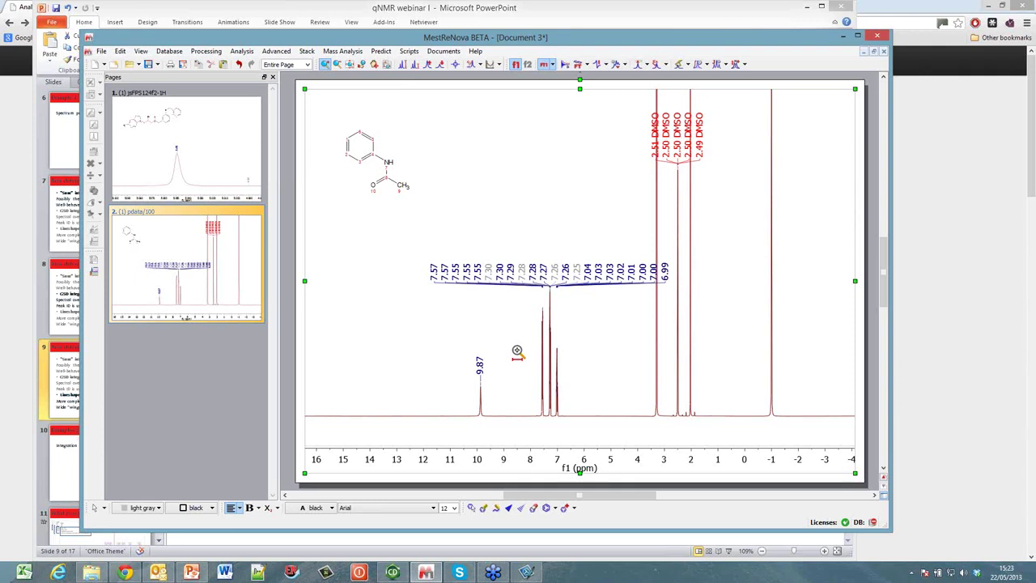
Step: Zoom into 7.85–6.75 ppm, select and deselect the 7.25 ppm peak, then restore full view
drag(534, 378, 680, 372)
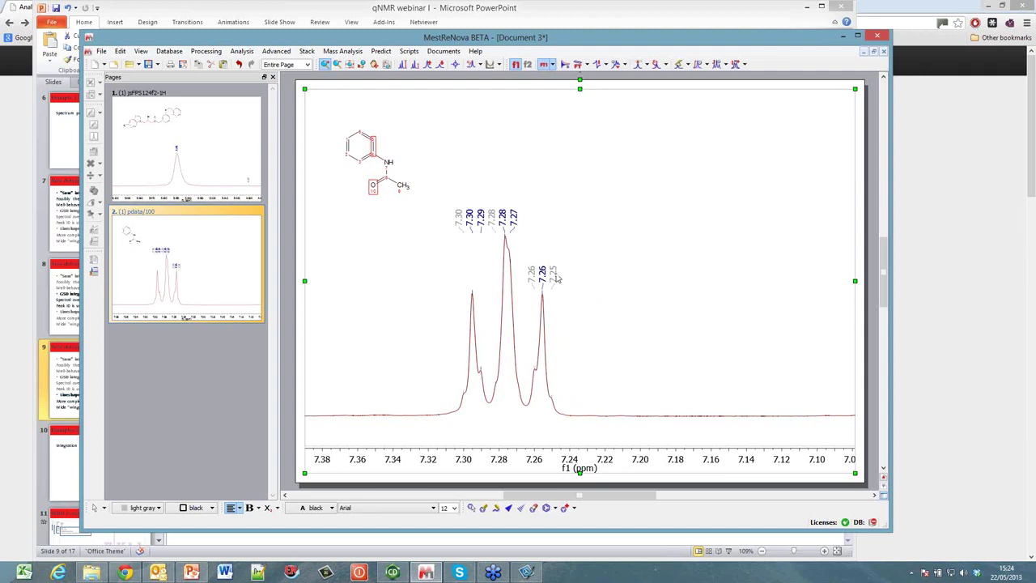
key(Escape)
click(552, 278)
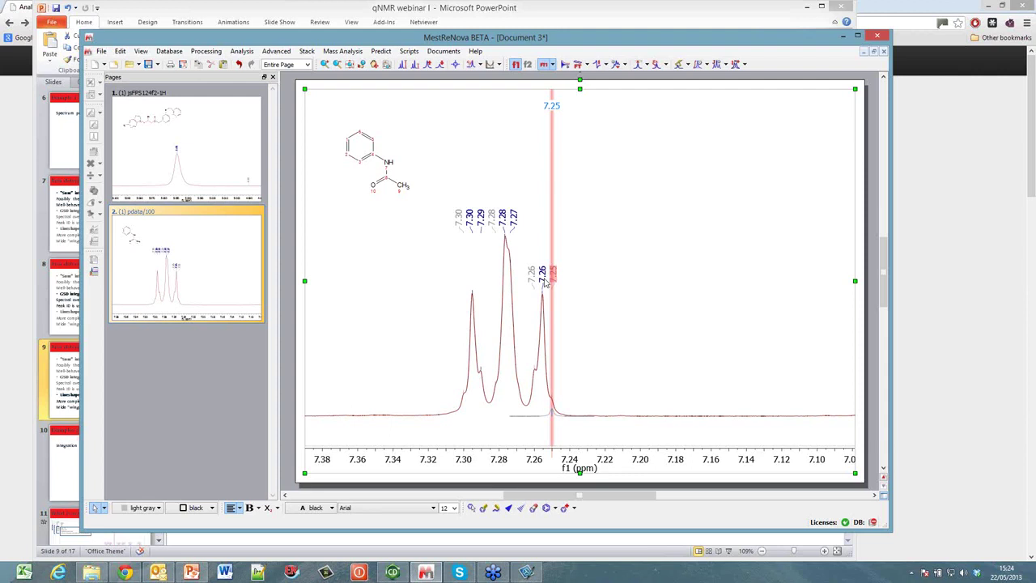
click(561, 279)
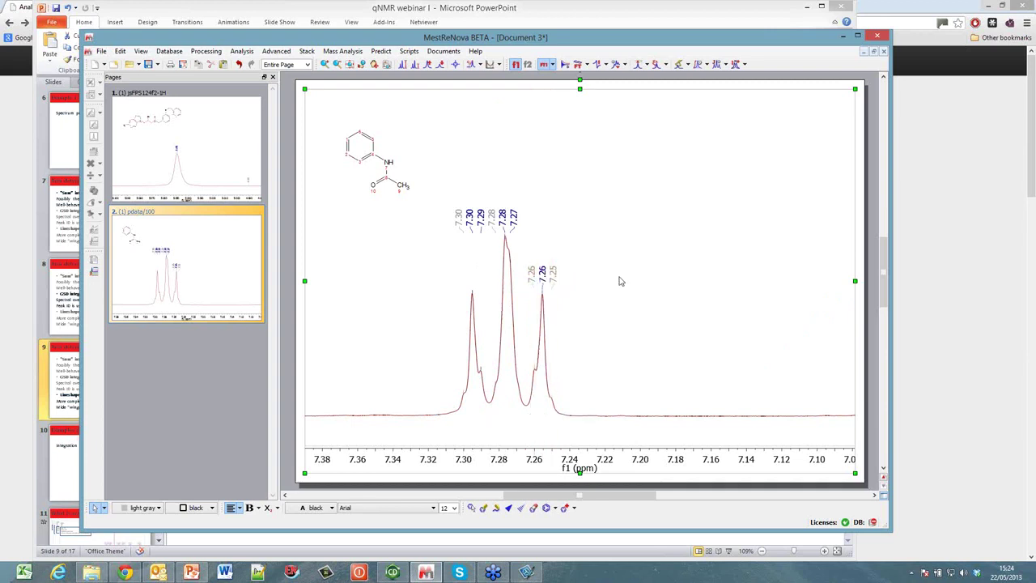
key(f)
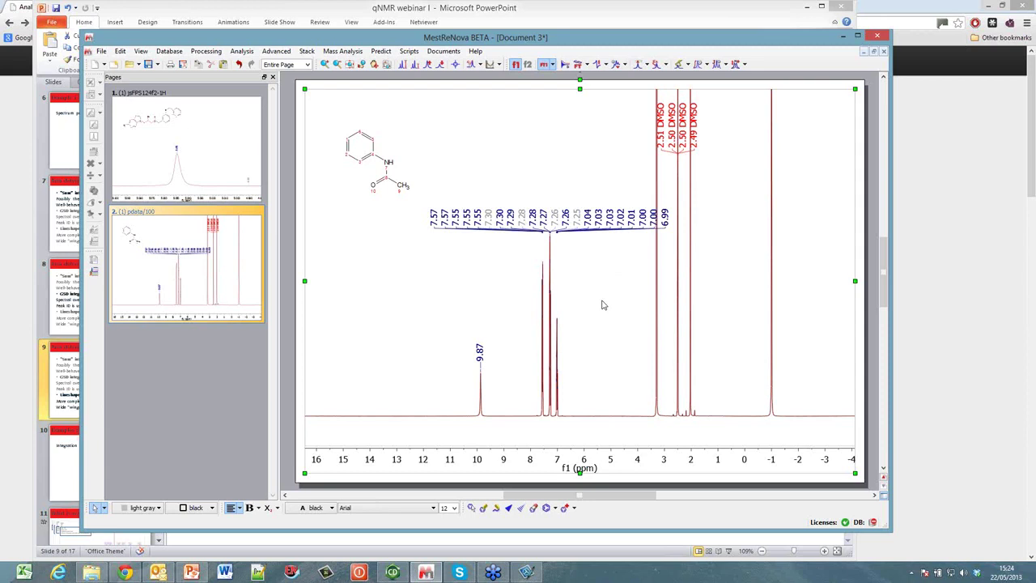
Step: Zoom into the 8.6–5.7 ppm region and bring the PowerPoint presentation forward
click(524, 355)
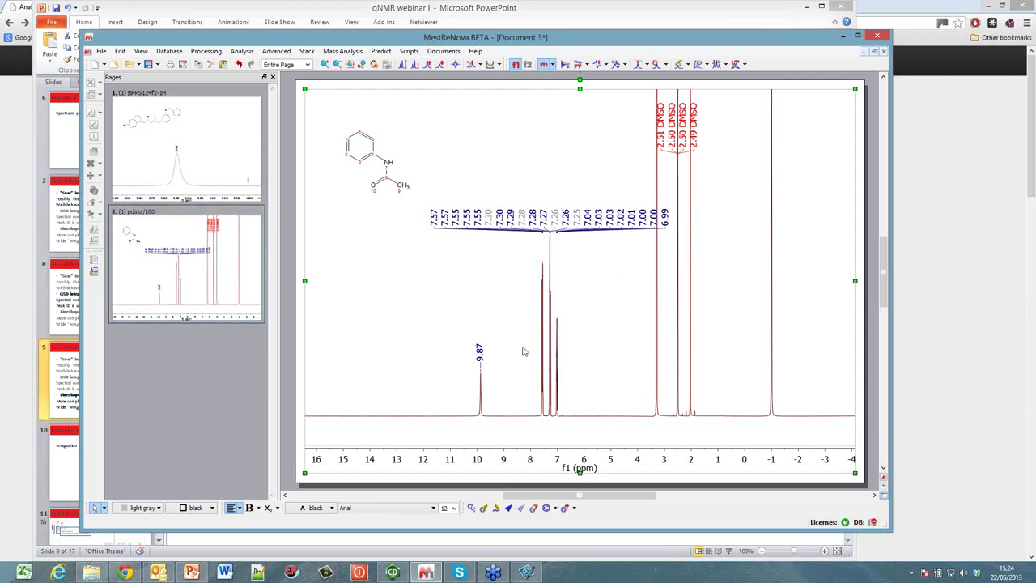
key(z)
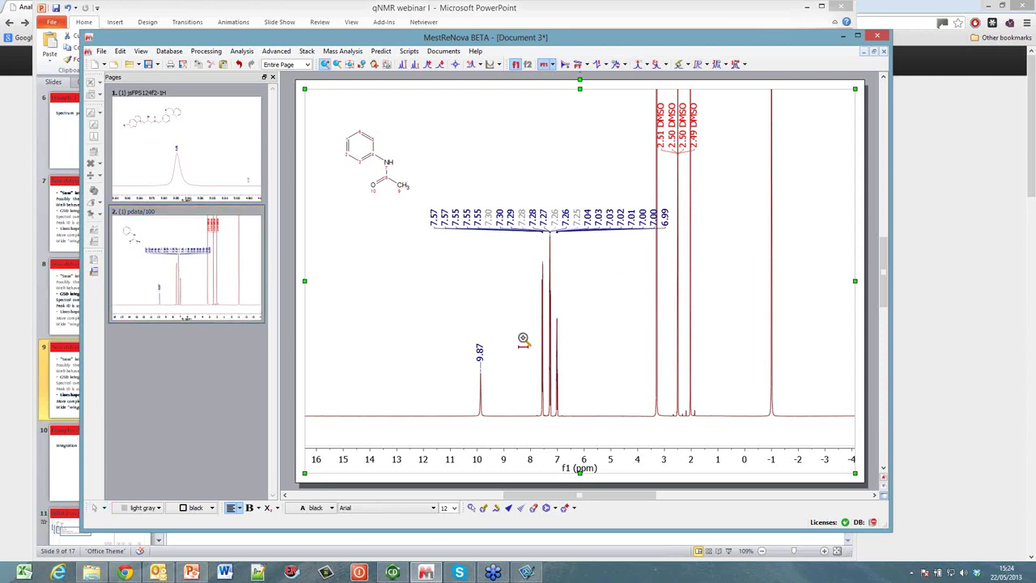
drag(514, 350, 594, 347)
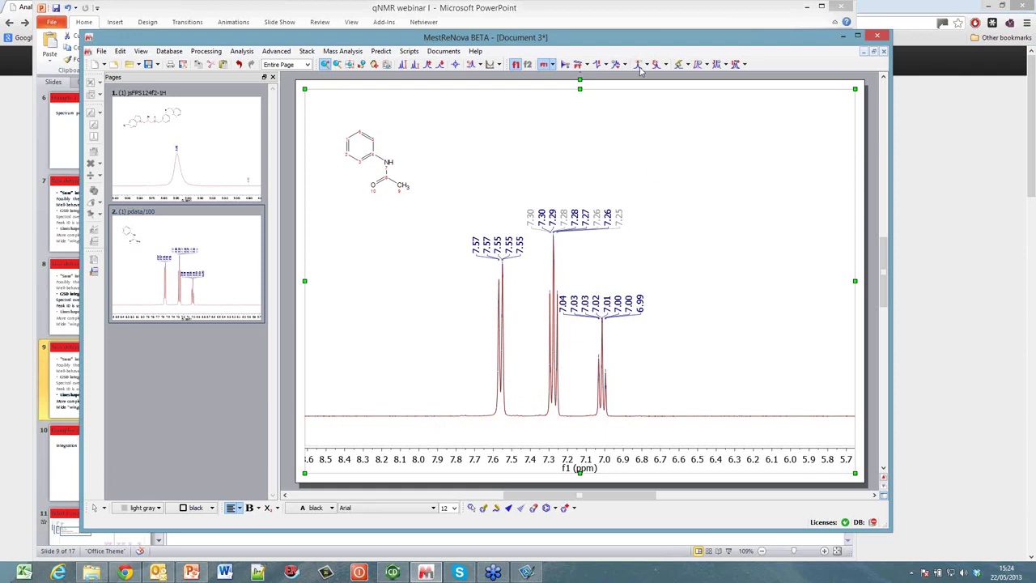
click(647, 17)
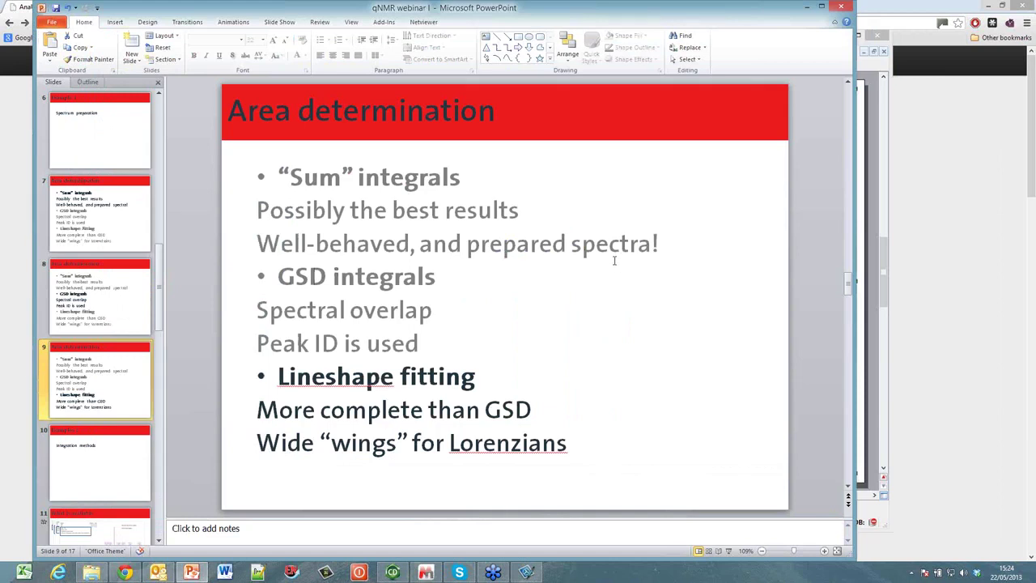
Step: Scroll down the slide list toward slide 11, What is available
scroll(612, 262, down, 1)
scroll(409, 320, down, 1)
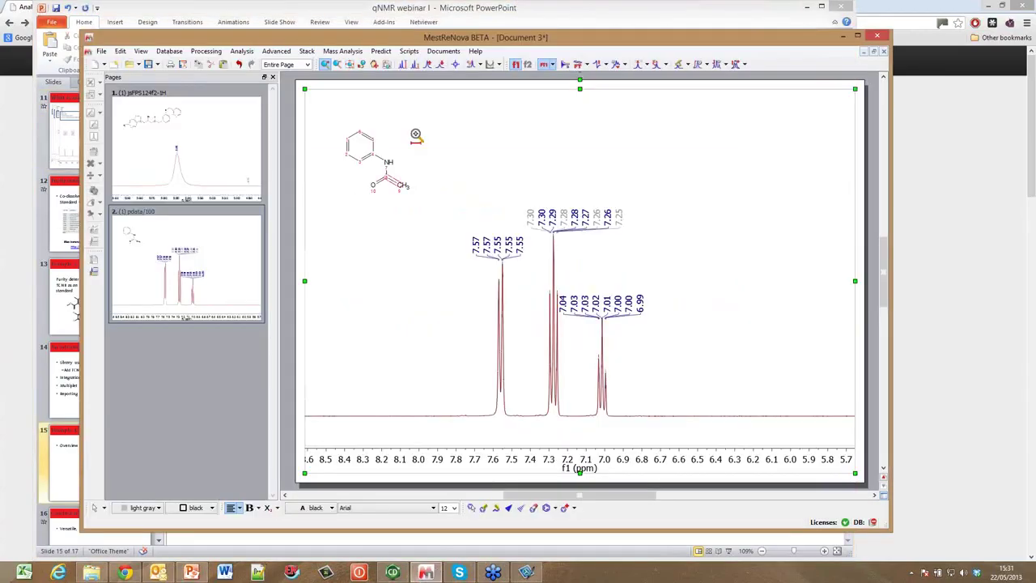
Step: Bring qNMR Webinar I data.mnova to the front from the Documents menu
click(444, 51)
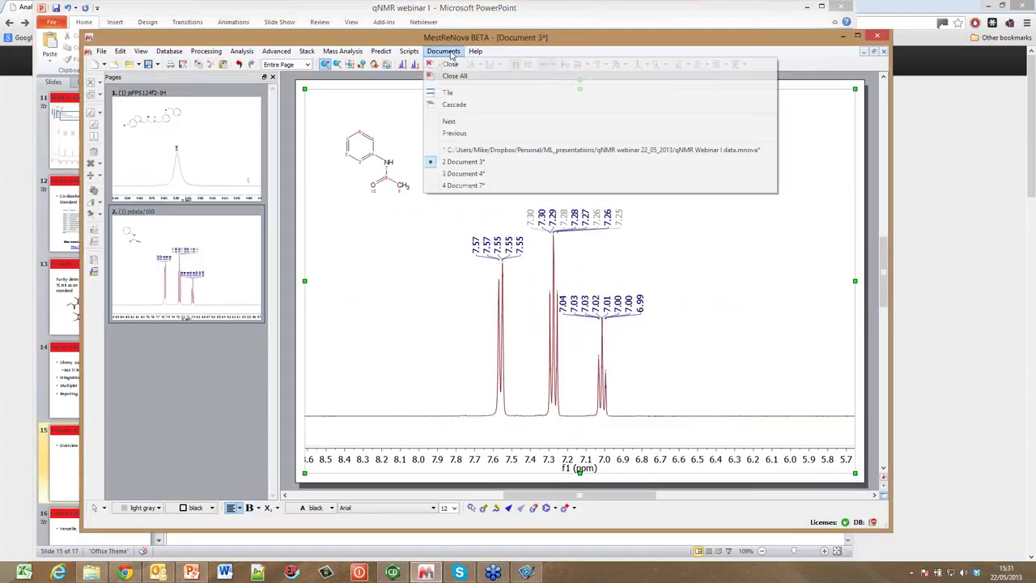
click(455, 150)
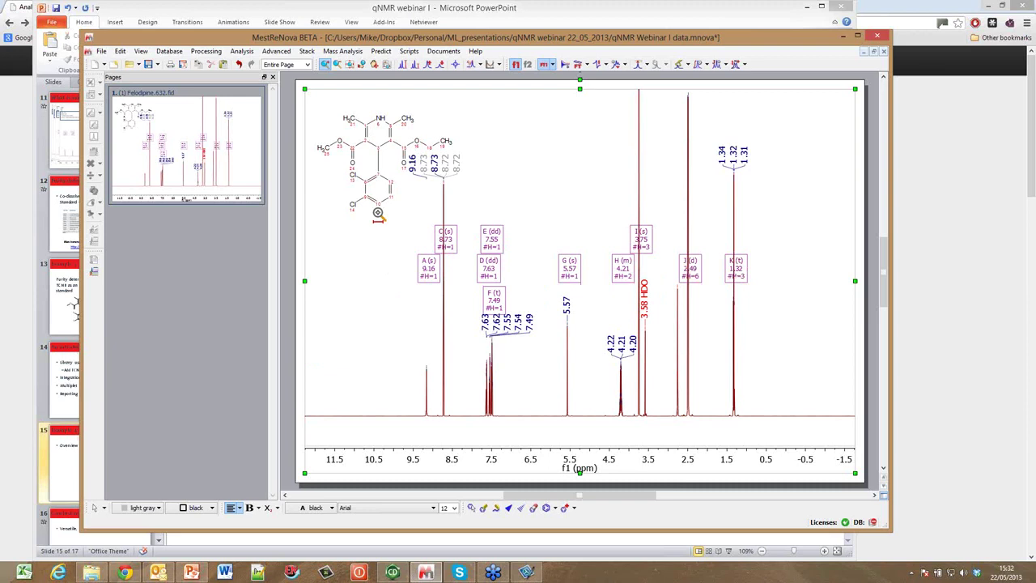
Step: Launch Advanced > qNMR > Purity and clear the solvent name
click(276, 51)
mouse_move(324, 212)
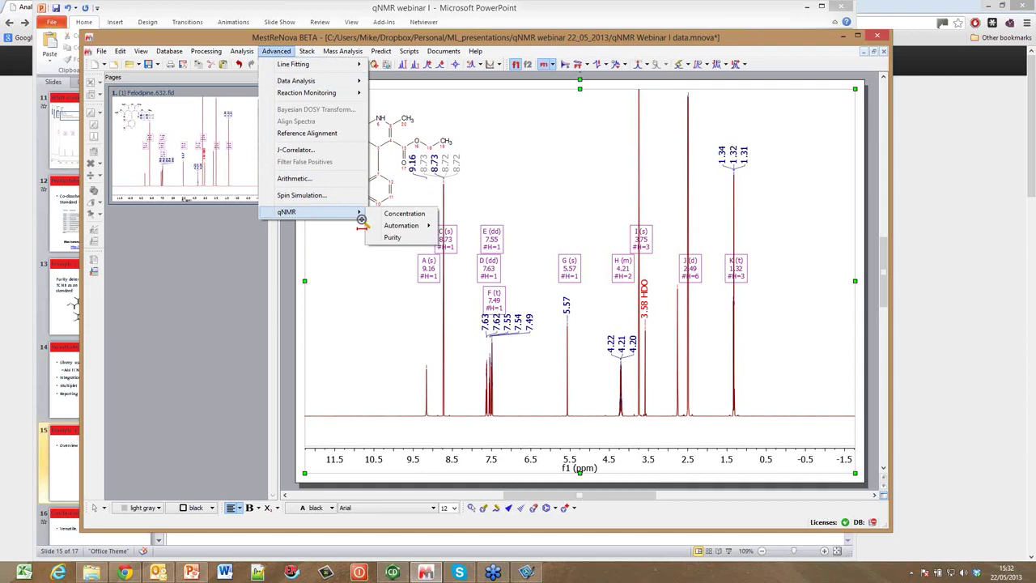
click(395, 238)
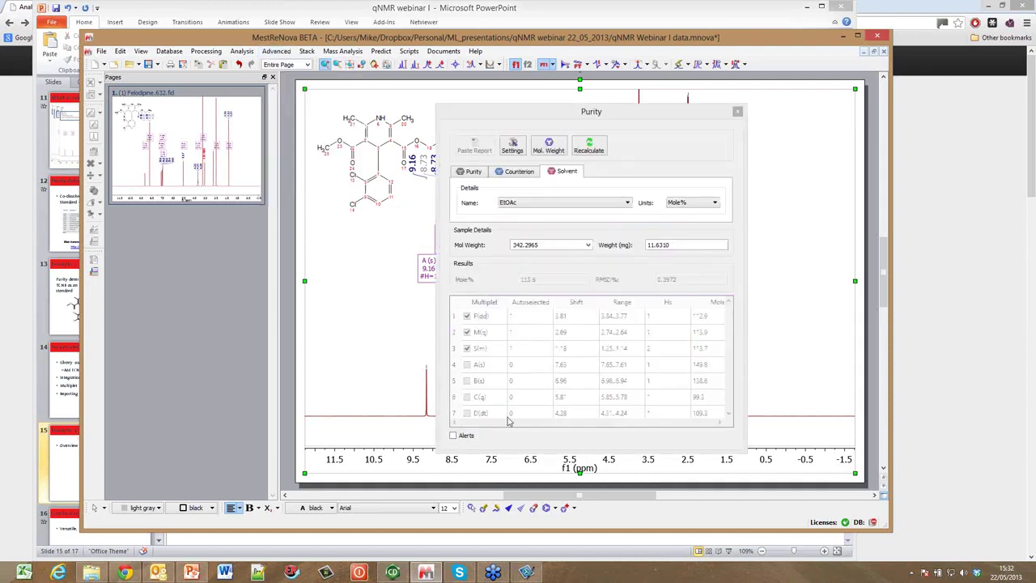
click(554, 203)
click(548, 217)
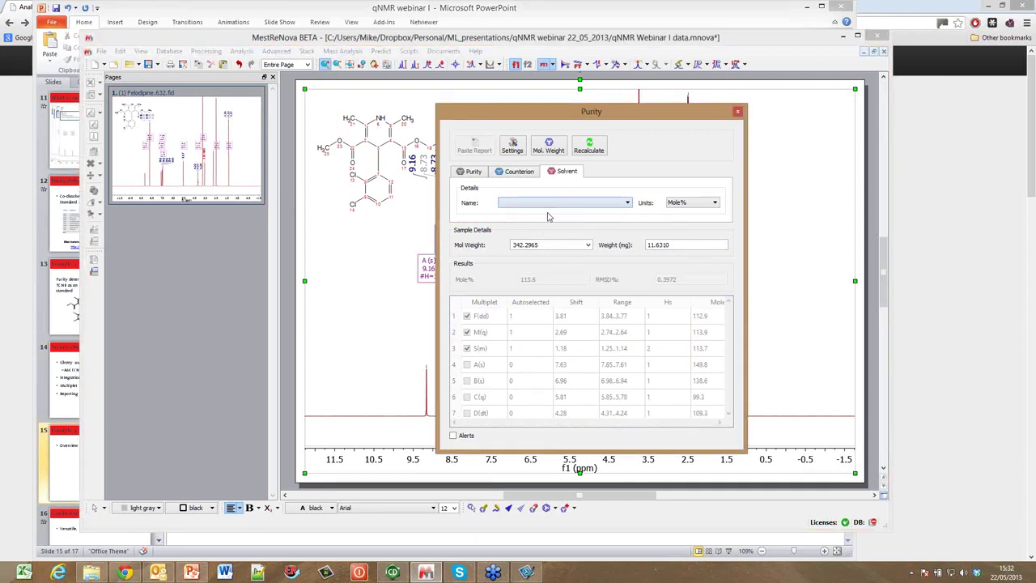
Step: Look through the Counterion and Solvent tabs, ending on the Purity reference details
click(475, 173)
click(507, 173)
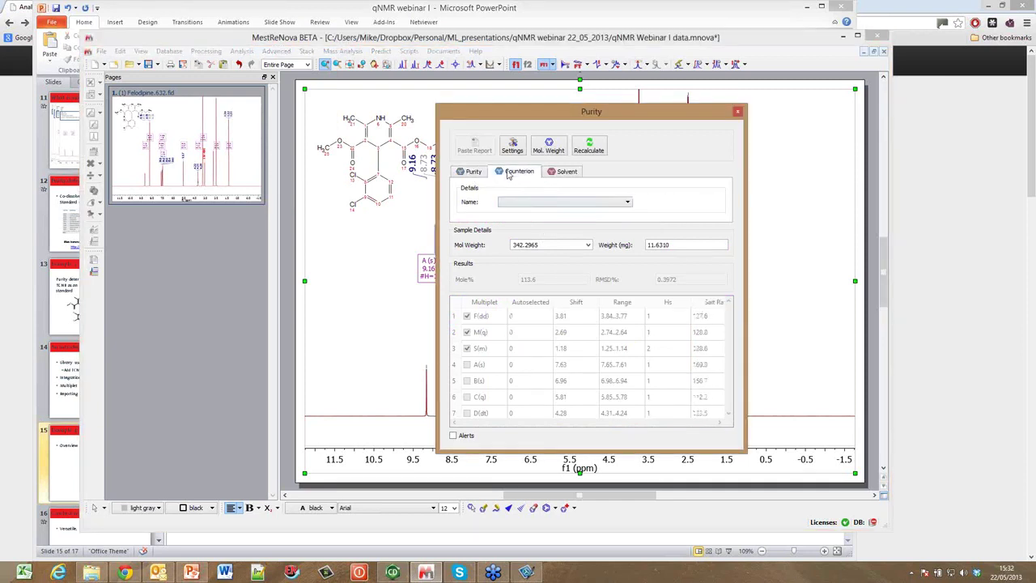
click(549, 172)
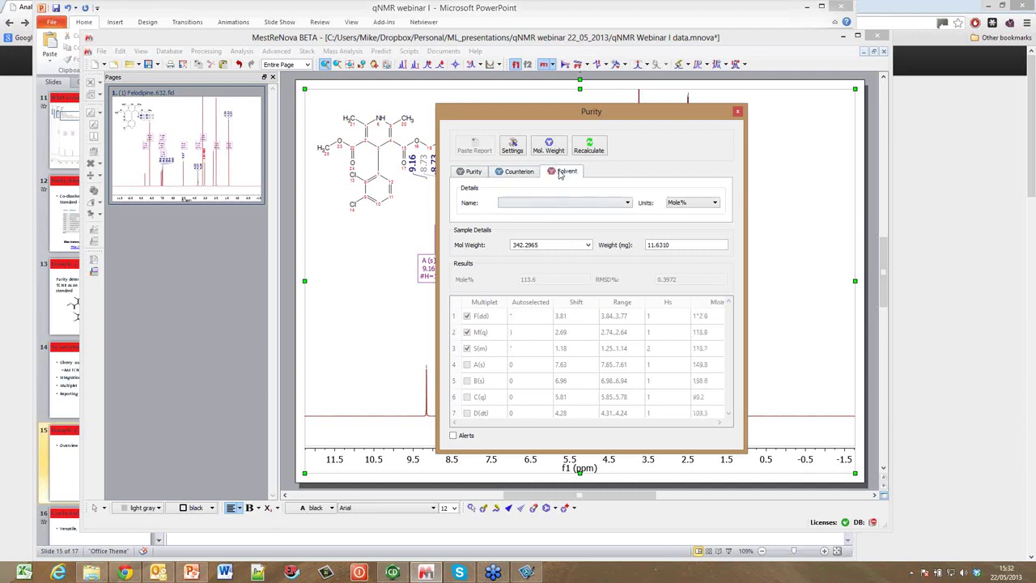
click(475, 174)
click(509, 173)
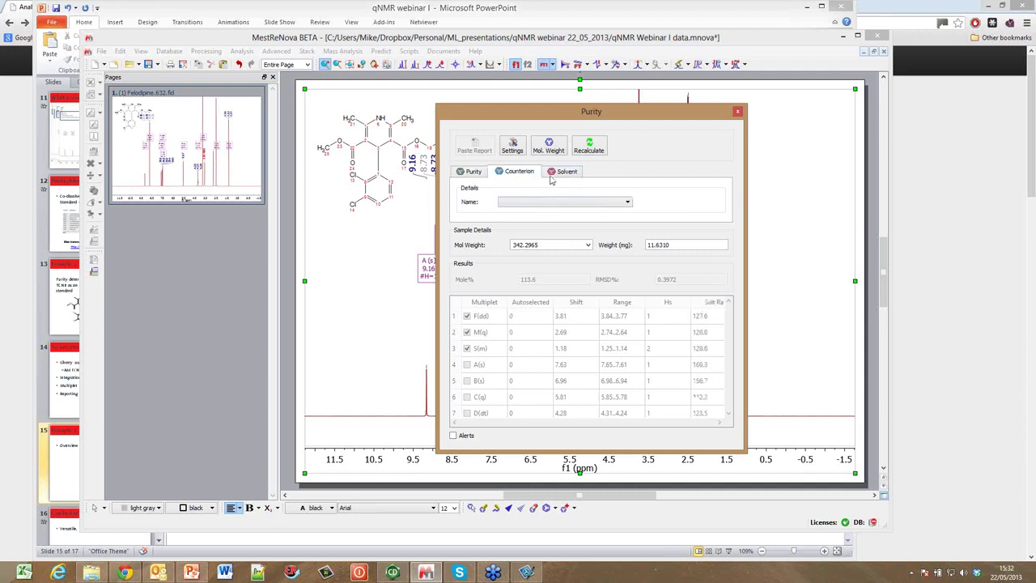
click(558, 173)
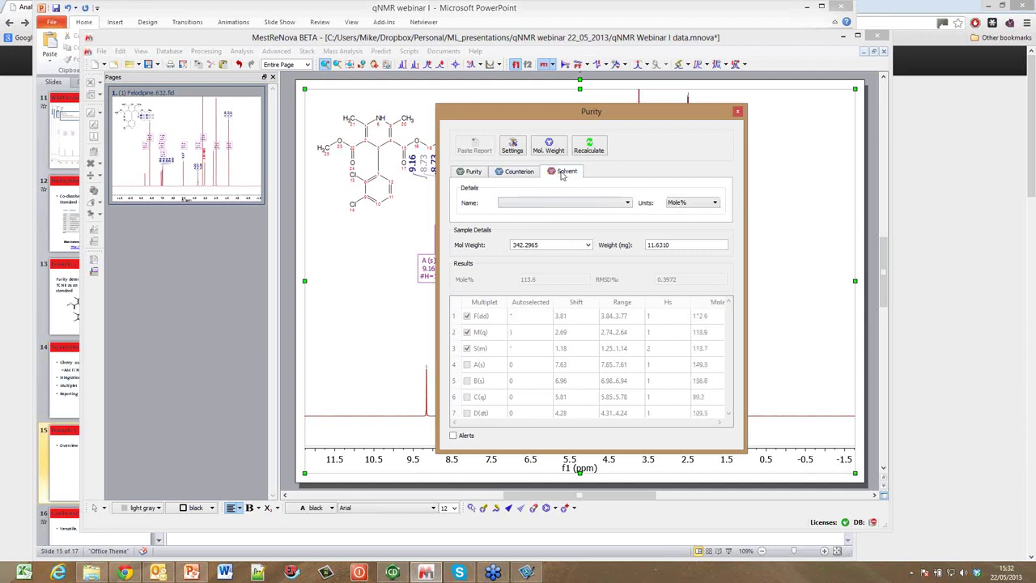
click(473, 174)
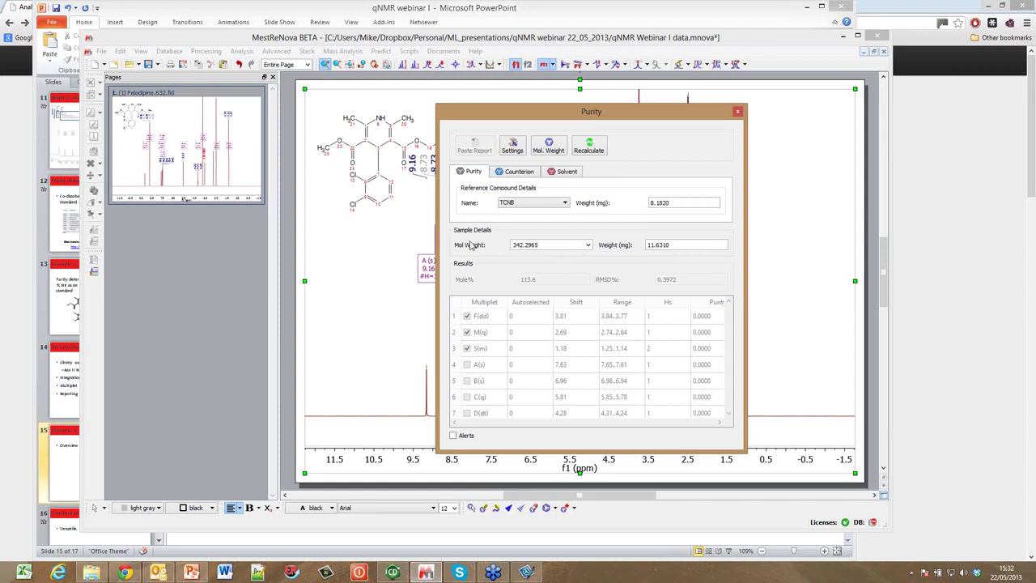
Step: Keep TCNB as reference and compute the felodipine molecular weight, 384.2538, from the structure
click(564, 204)
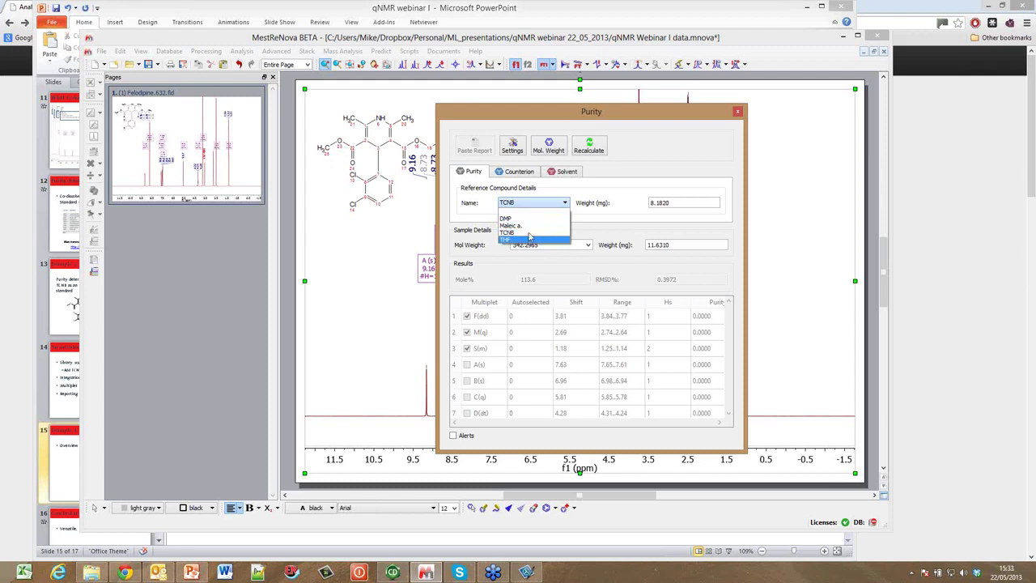
click(530, 233)
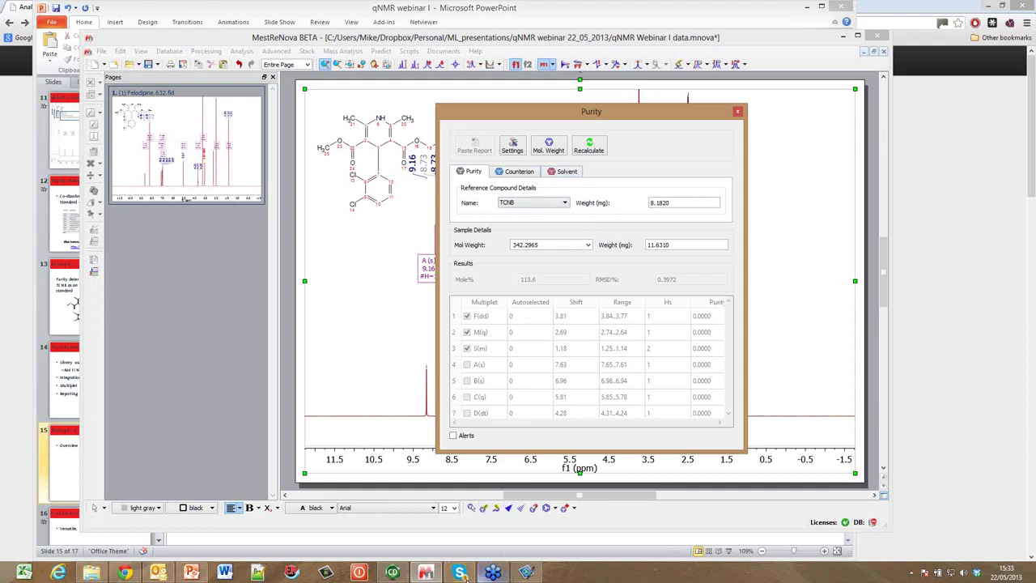
mouse_move(460, 574)
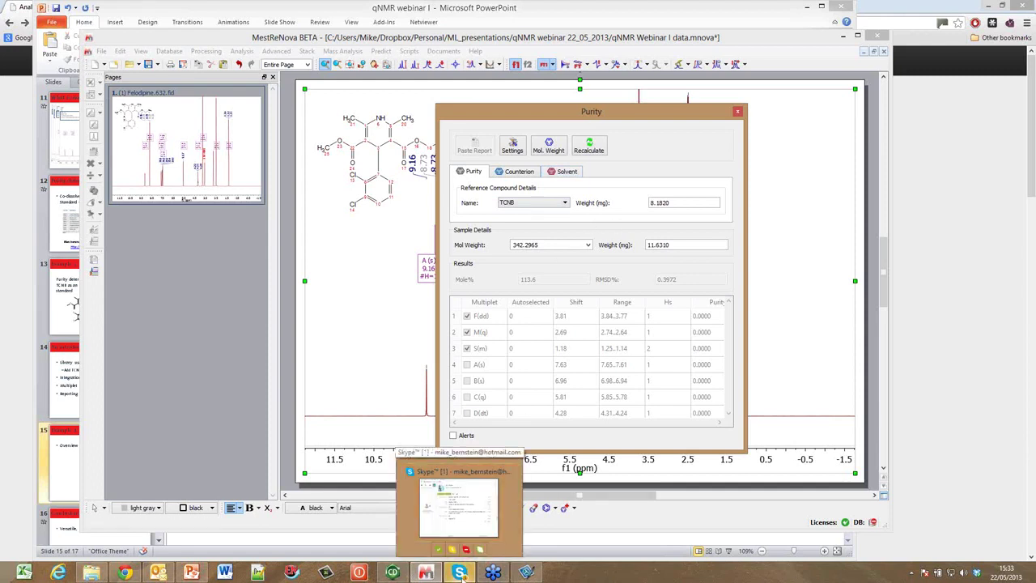
mouse_move(411, 556)
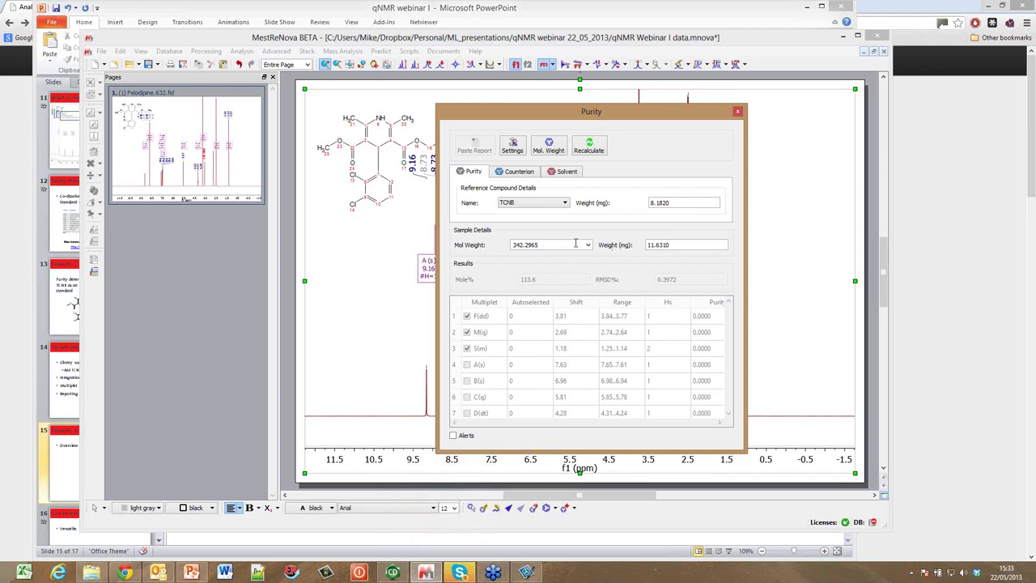
double_click(553, 245)
click(547, 150)
drag(546, 245, 498, 245)
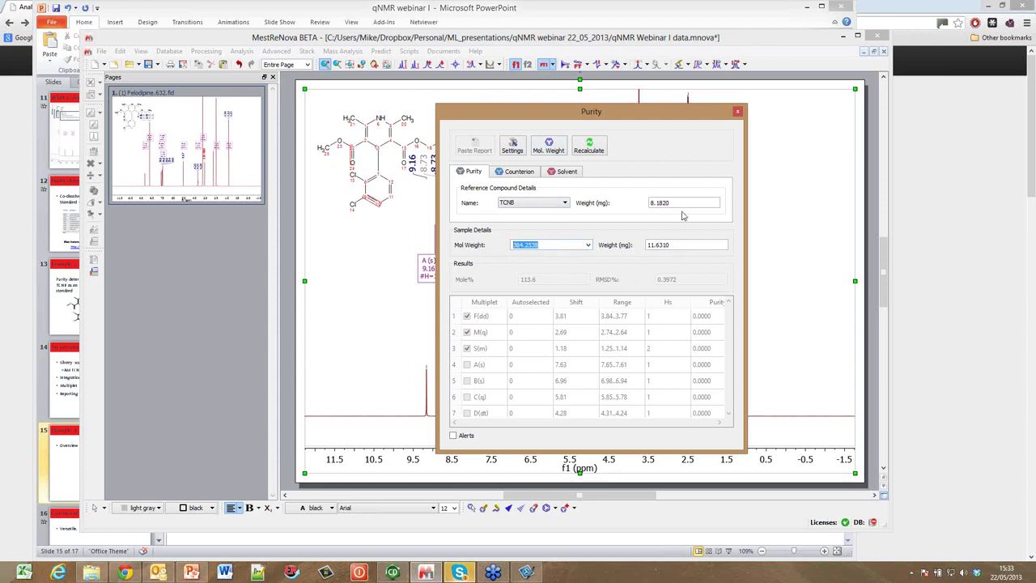
drag(672, 203, 640, 208)
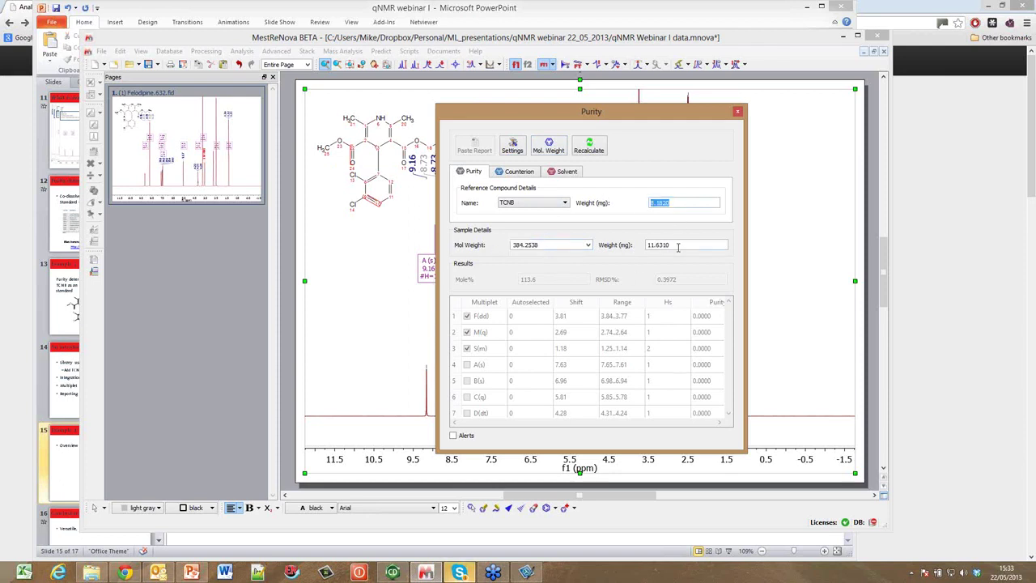
drag(679, 246, 589, 253)
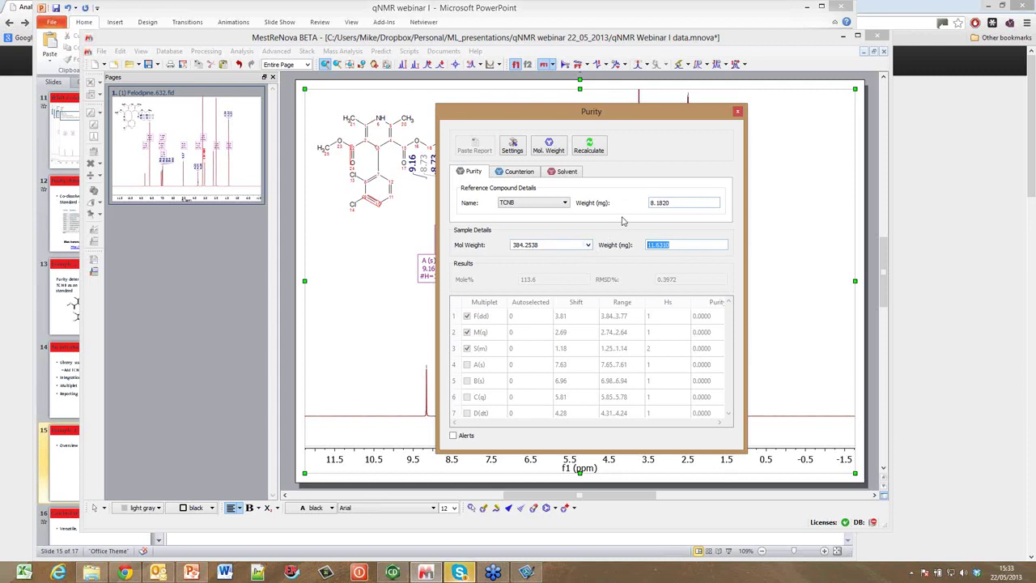
drag(673, 203, 606, 209)
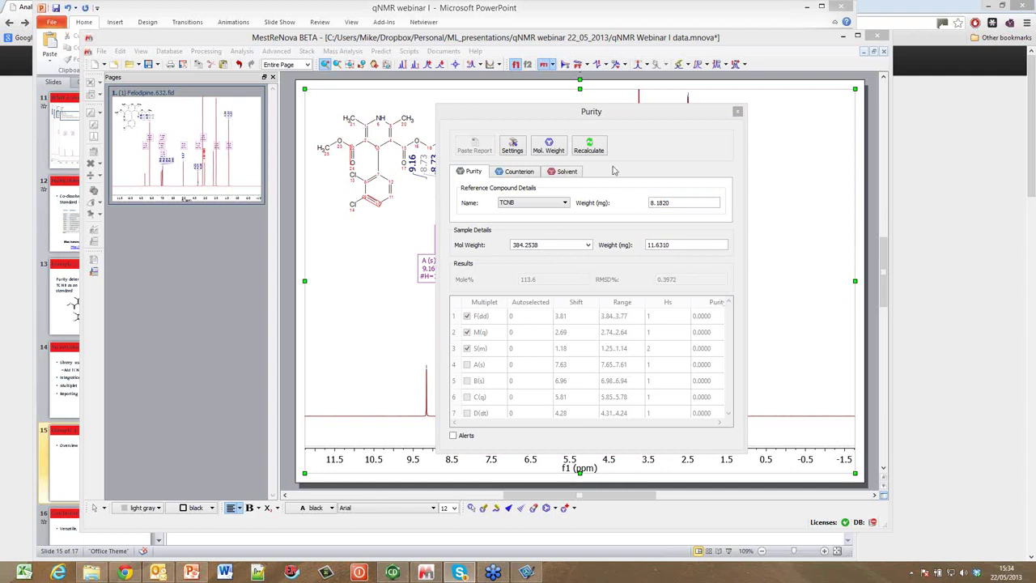
Step: Recalculate purity (99.3589 average, RMSD 0.1663), clear the alerts log, and move the dialog aside
click(591, 148)
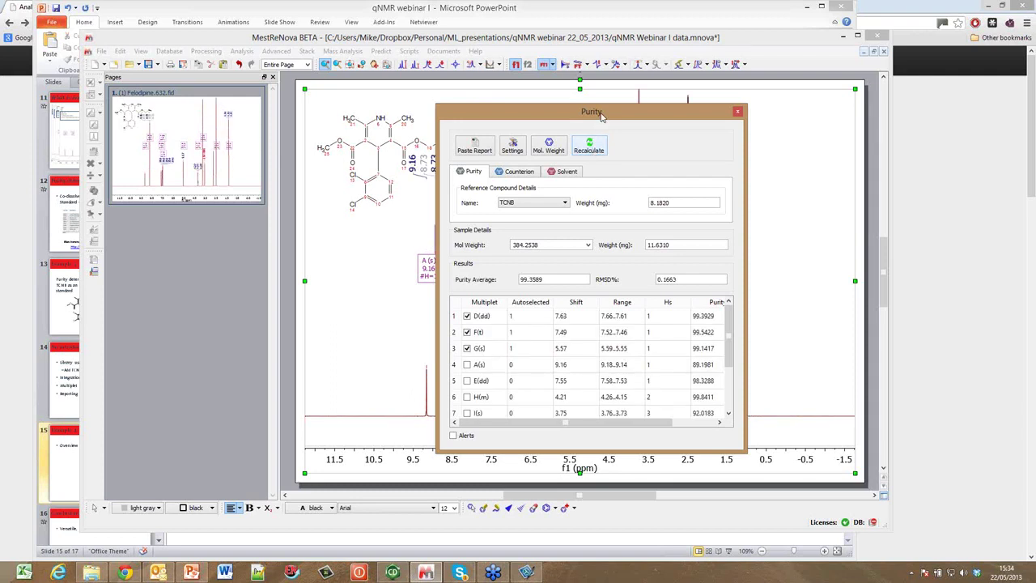
drag(603, 114, 680, 90)
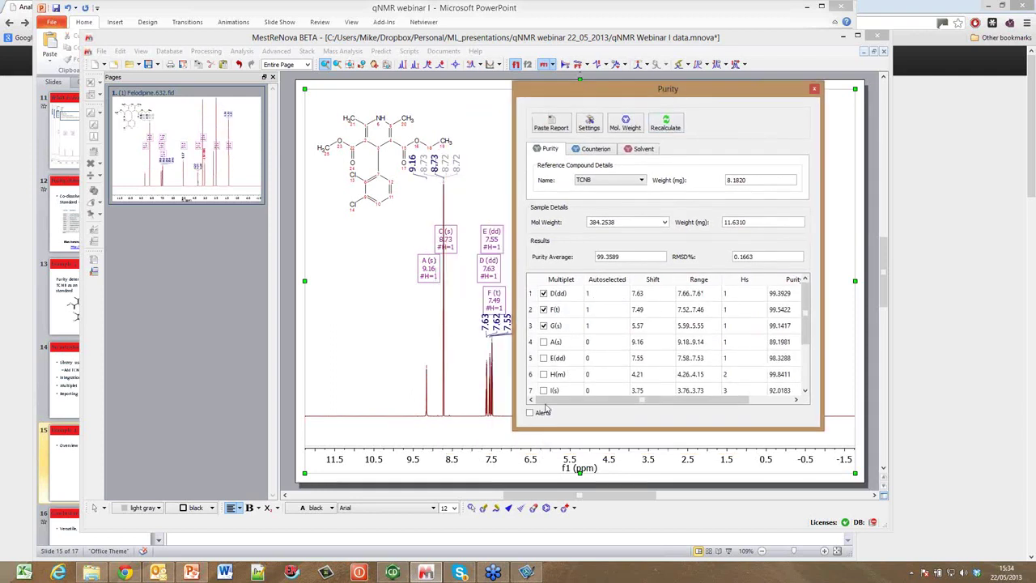
click(530, 413)
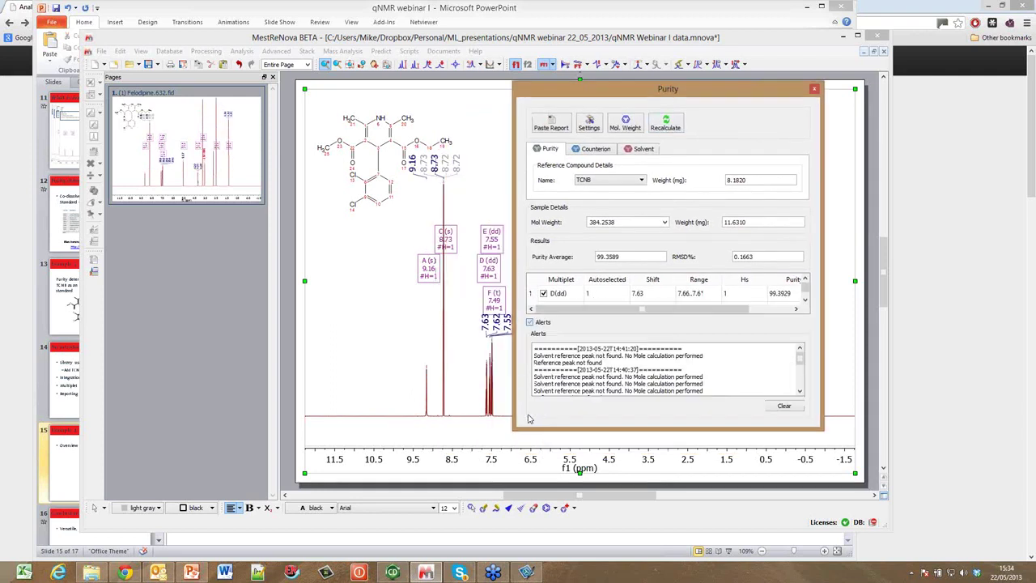
click(784, 406)
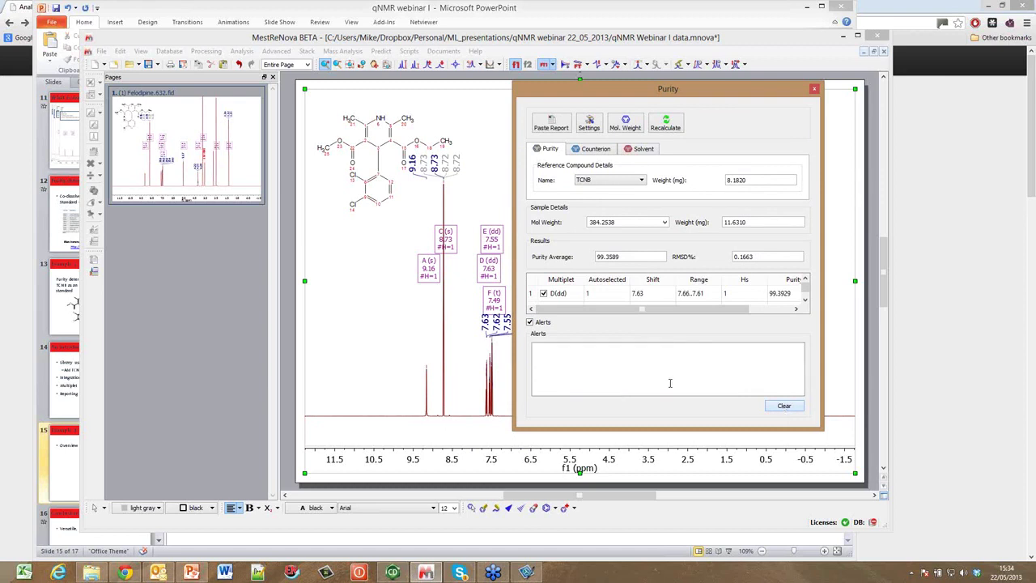
click(531, 323)
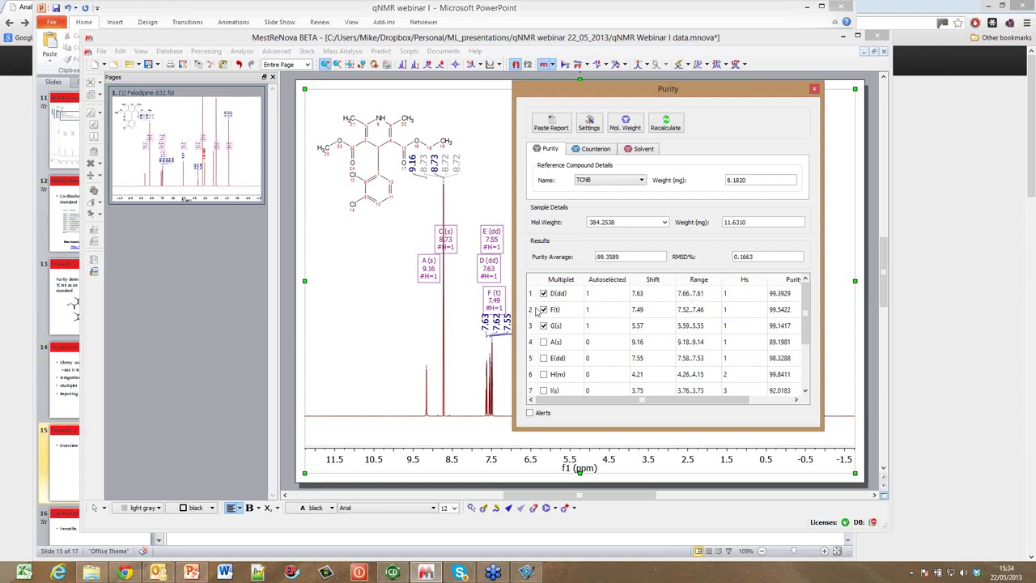
drag(605, 98, 688, 131)
drag(874, 182, 693, 145)
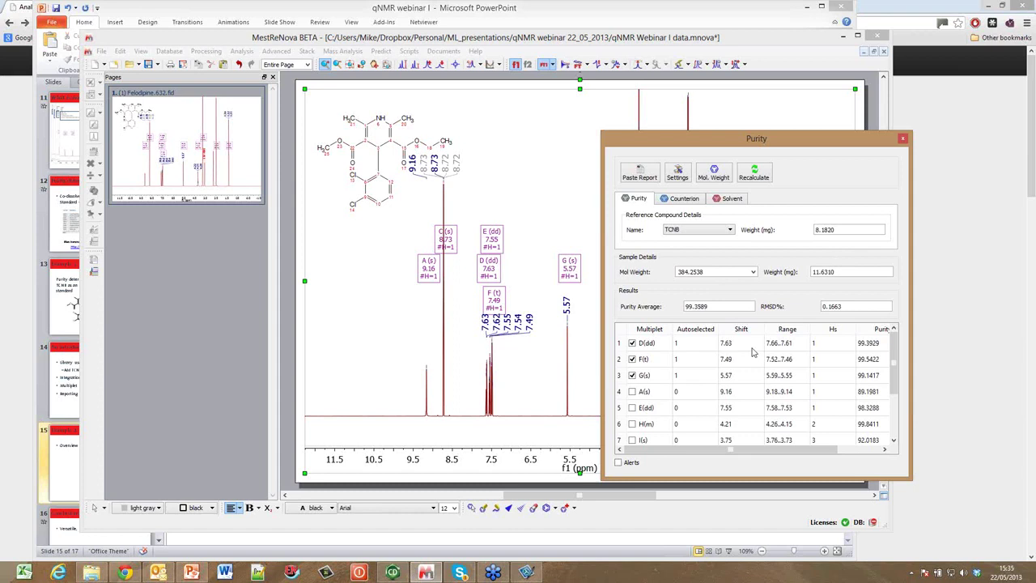
Step: Paste the purity report onto the spectrum page, then move the Purity panel off the upfield peaks
click(646, 176)
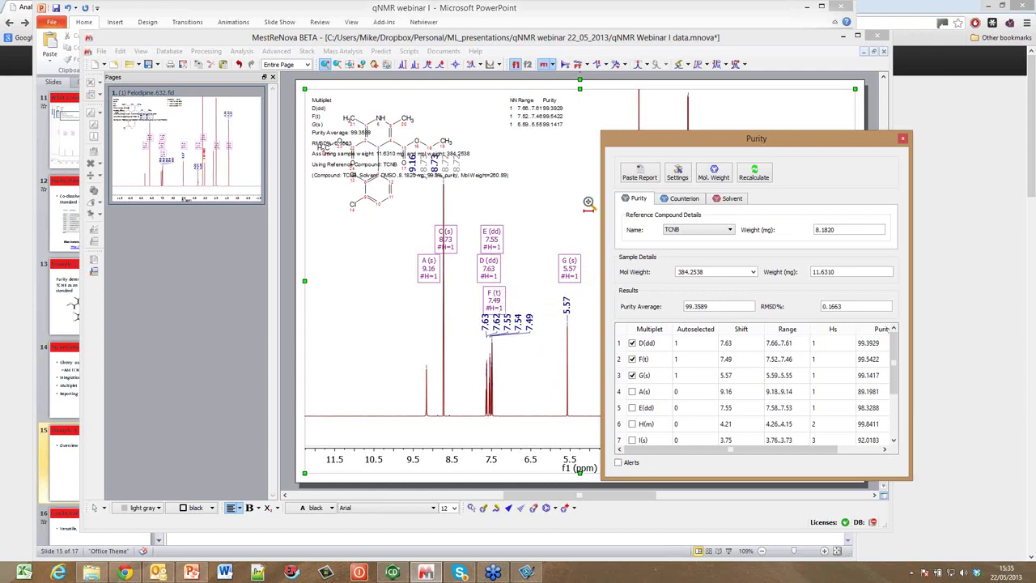
drag(721, 144, 350, 104)
scroll(381, 389, down, 1)
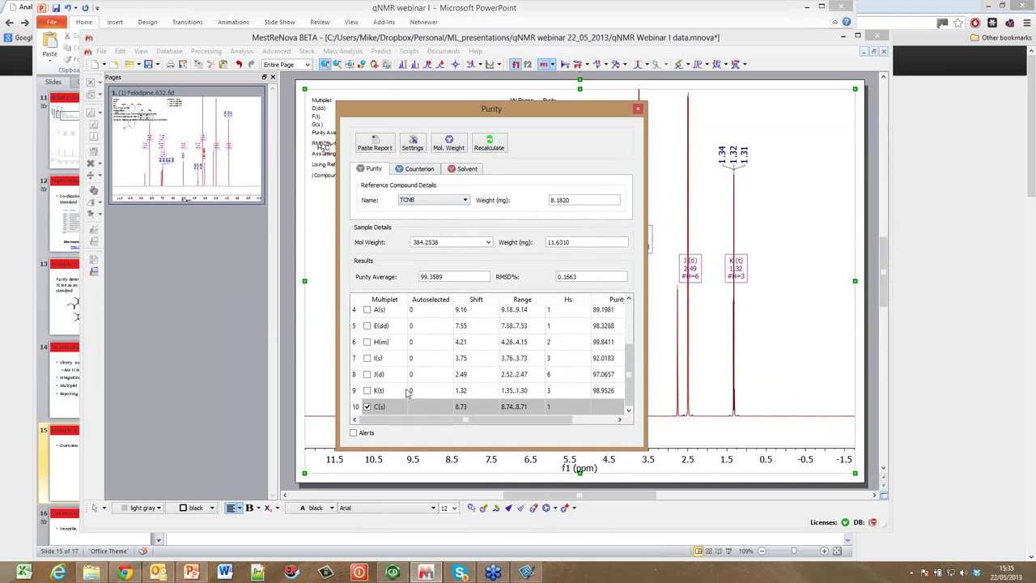
Step: Tick the K(t) multiplet to include it in the purity calculation
click(366, 391)
click(454, 405)
click(459, 369)
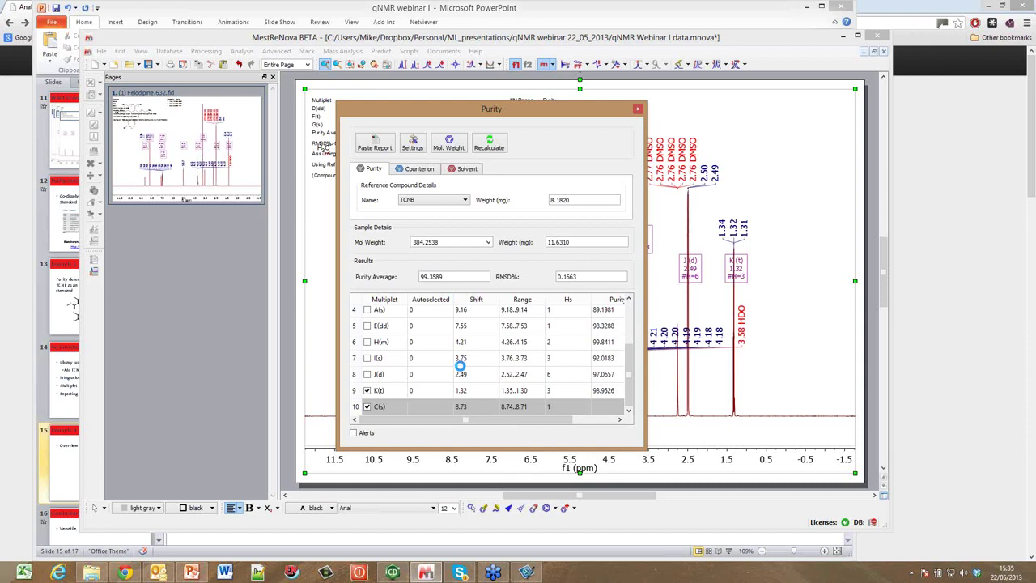
scroll(460, 367, down, 1)
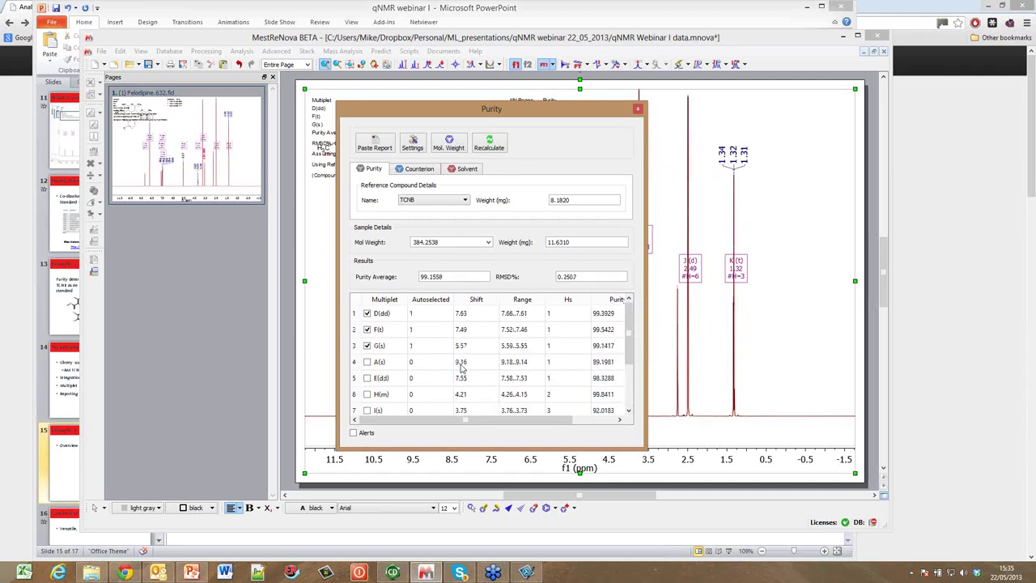
scroll(462, 368, down, 2)
Step: Zoom into 7.9–7.0 ppm and untick F(t), giving a 99.0785 purity average with RMSD% 0.2008
drag(616, 109, 842, 173)
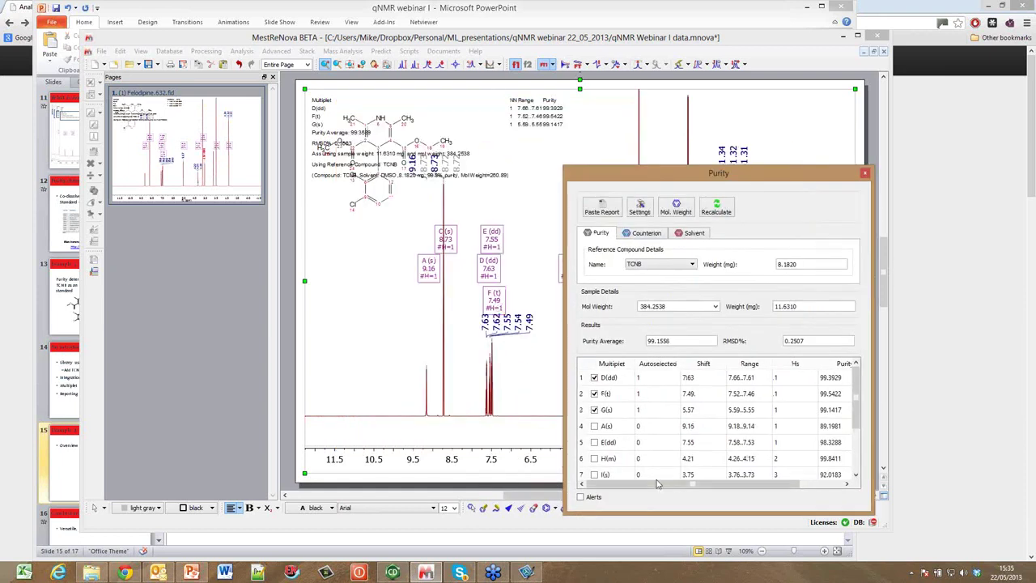
drag(477, 412, 513, 413)
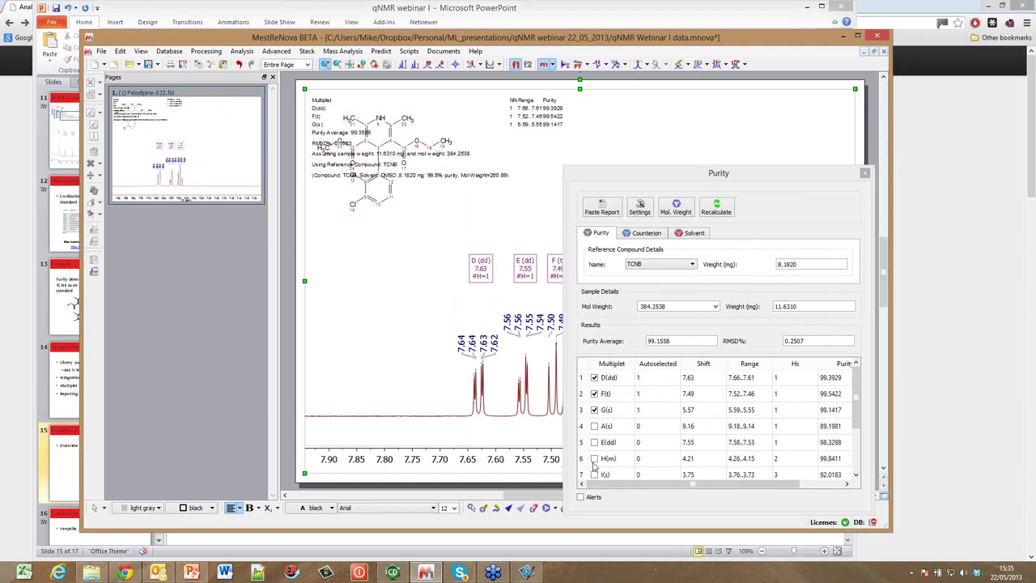
drag(675, 174, 738, 141)
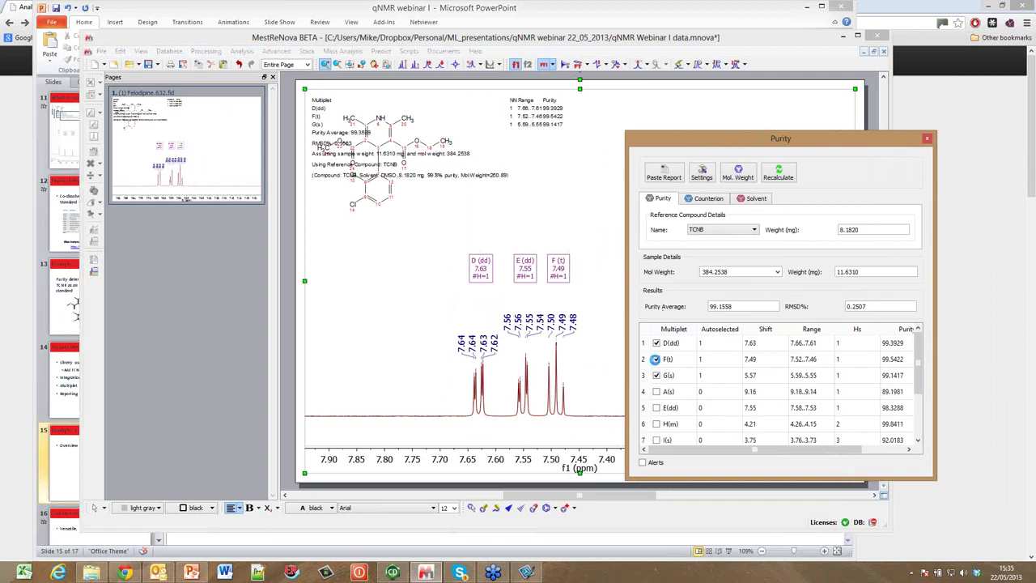
click(656, 359)
drag(769, 139, 595, 110)
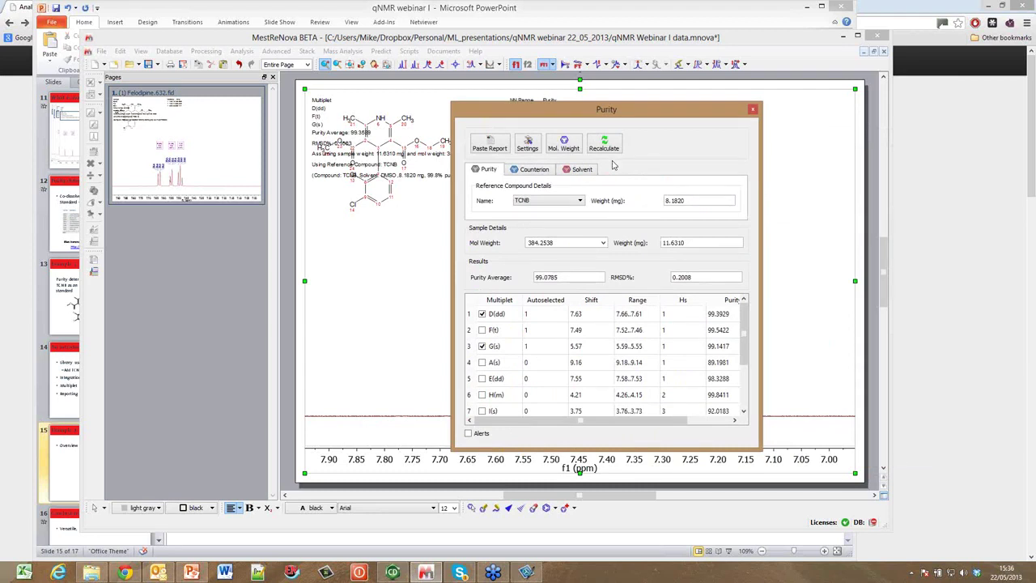
Step: Open the purity settings library, then close it without saving changes
click(527, 144)
drag(516, 133, 586, 110)
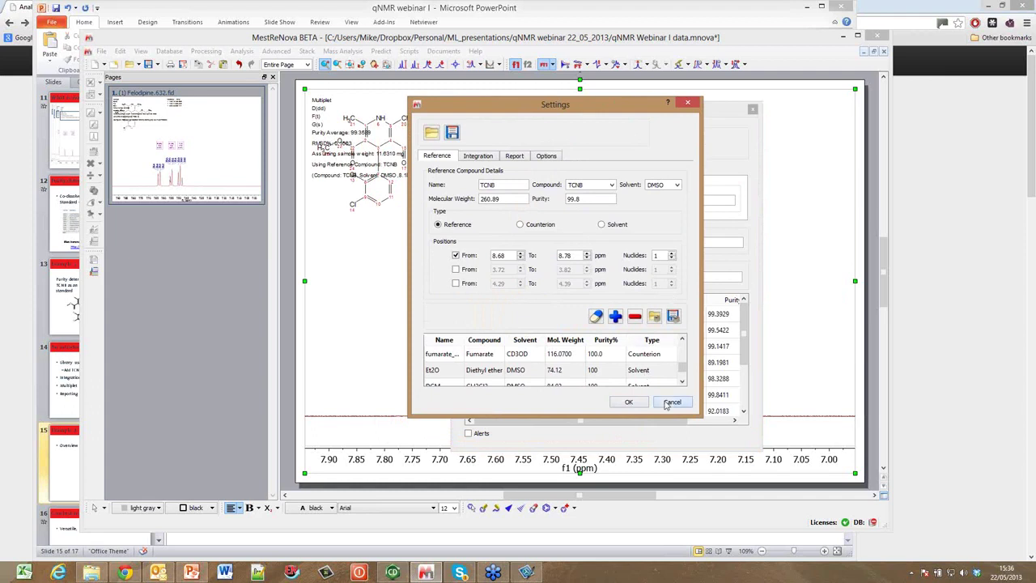
click(629, 402)
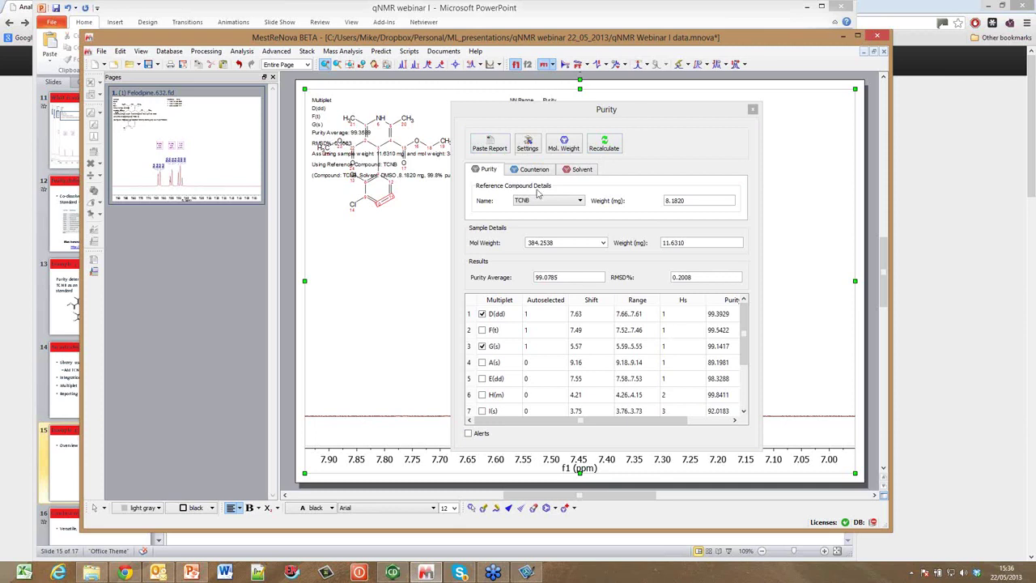
Step: Reopen the settings and load the Et2O entry, toggling its type to Solvent and back to Reference
click(527, 146)
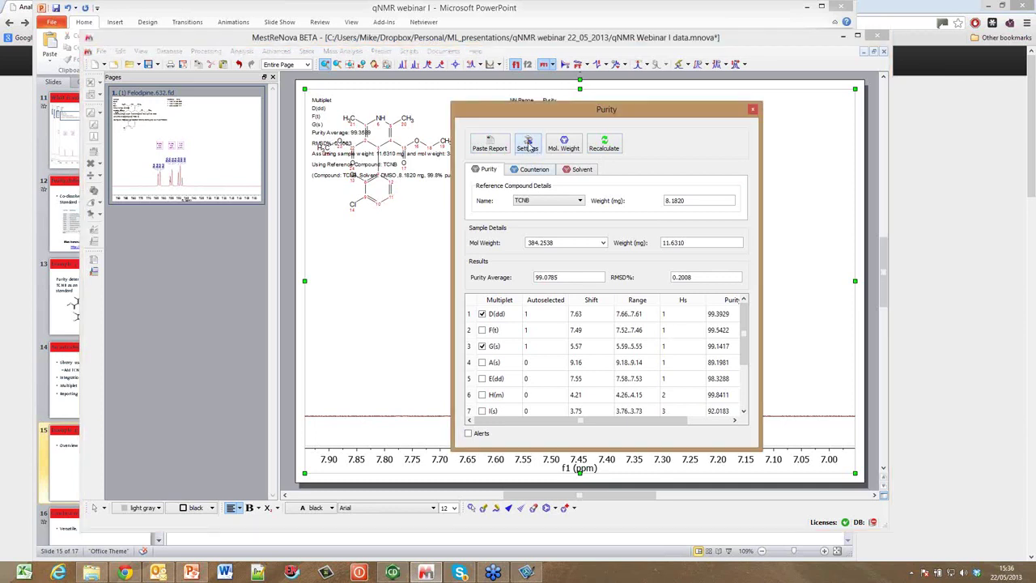
drag(555, 130, 616, 121)
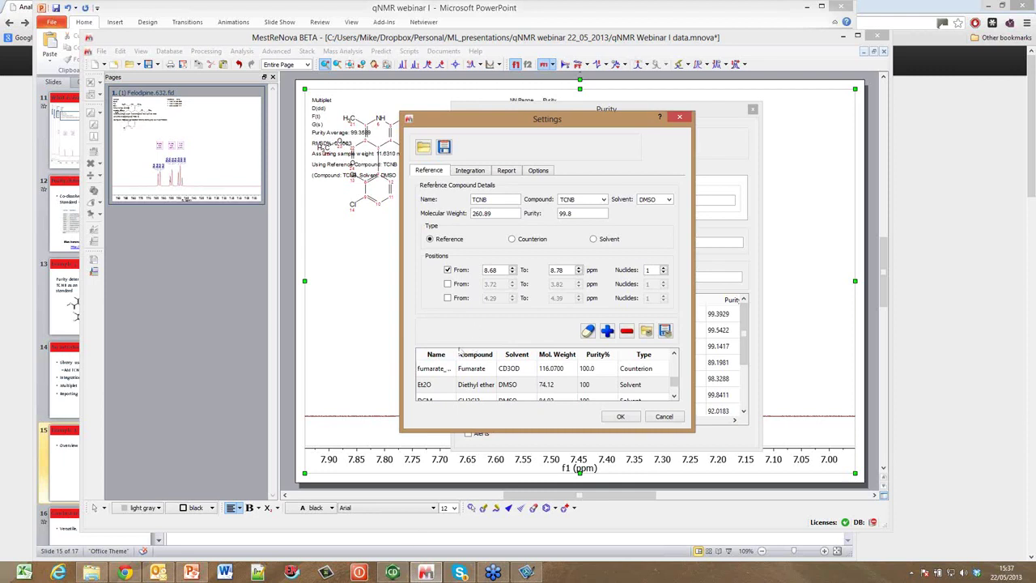
click(441, 389)
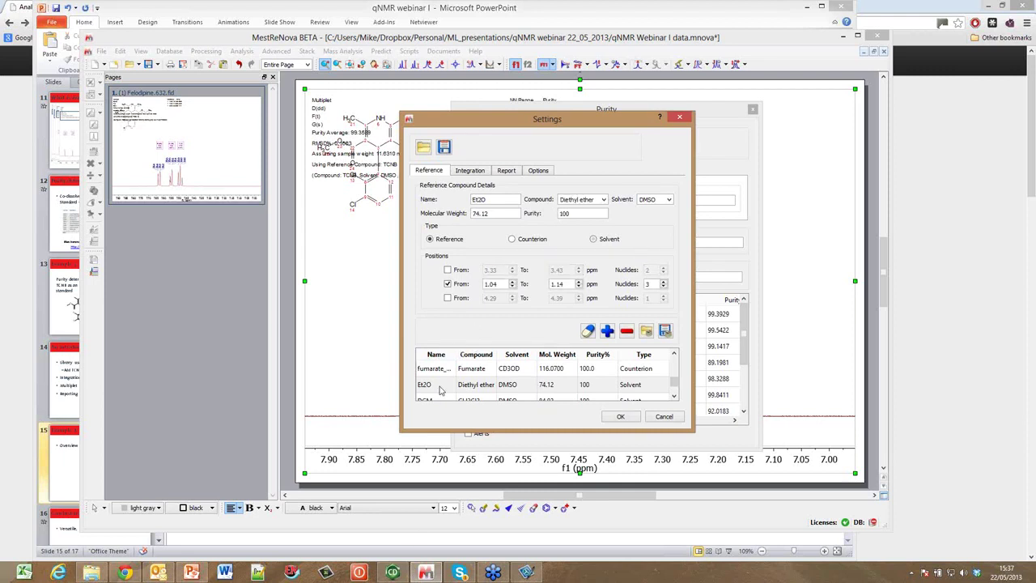
click(611, 240)
click(443, 241)
Step: Rename the entry to 'mystuff' with compound 'stuff' and DMSO as solvent
drag(497, 199, 399, 204)
text(mystuff)
drag(589, 200, 512, 188)
text(stuff)
click(668, 200)
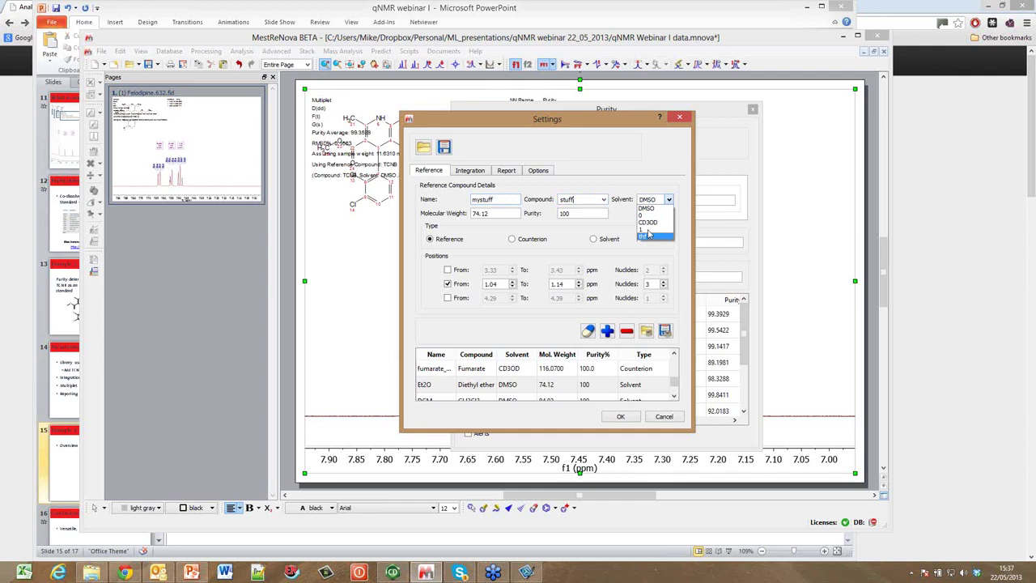
click(651, 209)
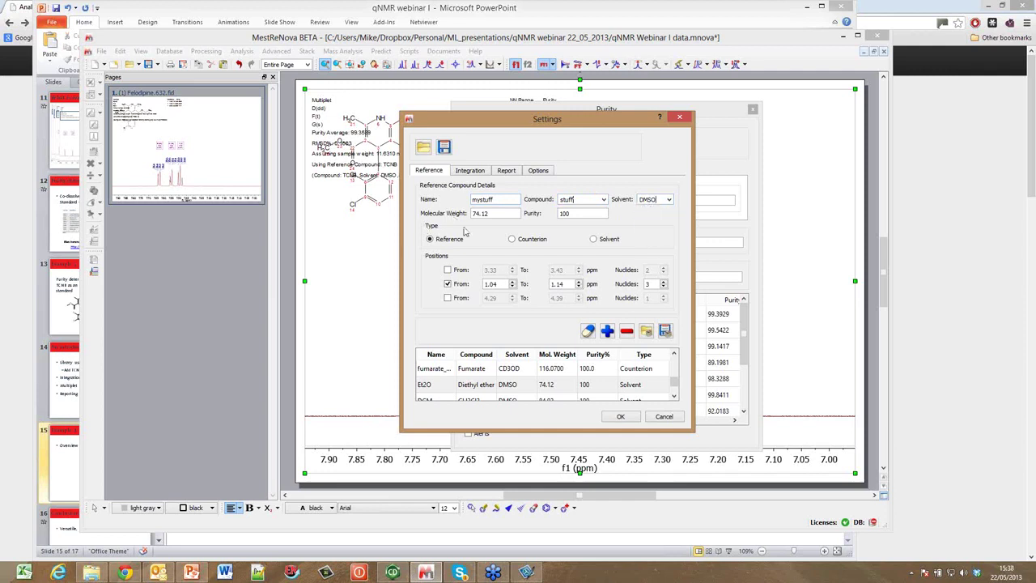
Step: Enter molecular weight 100.00, purity 99.999, range 3.0–3.05 ppm and 2 nuclides
drag(489, 213, 457, 210)
text(100.00)
key(Tab)
text(99.999)
key(Tab)
text(3.0)
key(Tab)
text(3.05)
double_click(656, 285)
text(2)
Step: Add mystuff to the compound library, backing out of a separate library file save
click(610, 336)
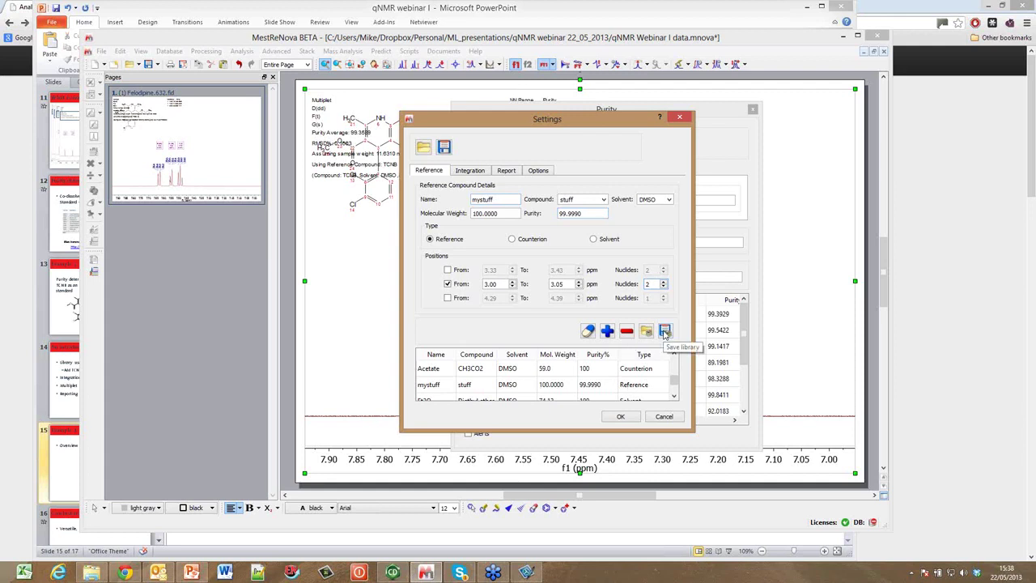
click(666, 331)
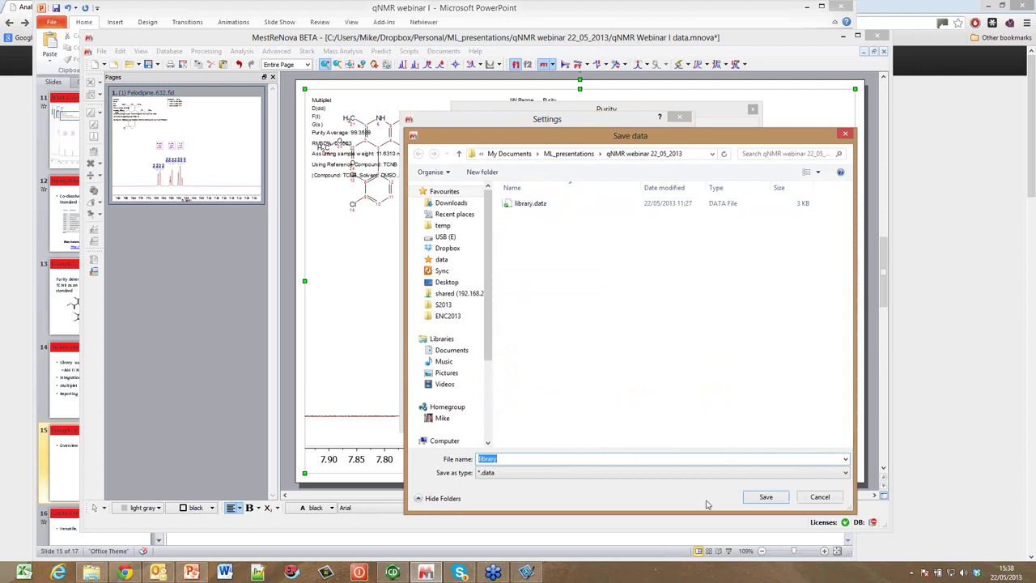
click(819, 495)
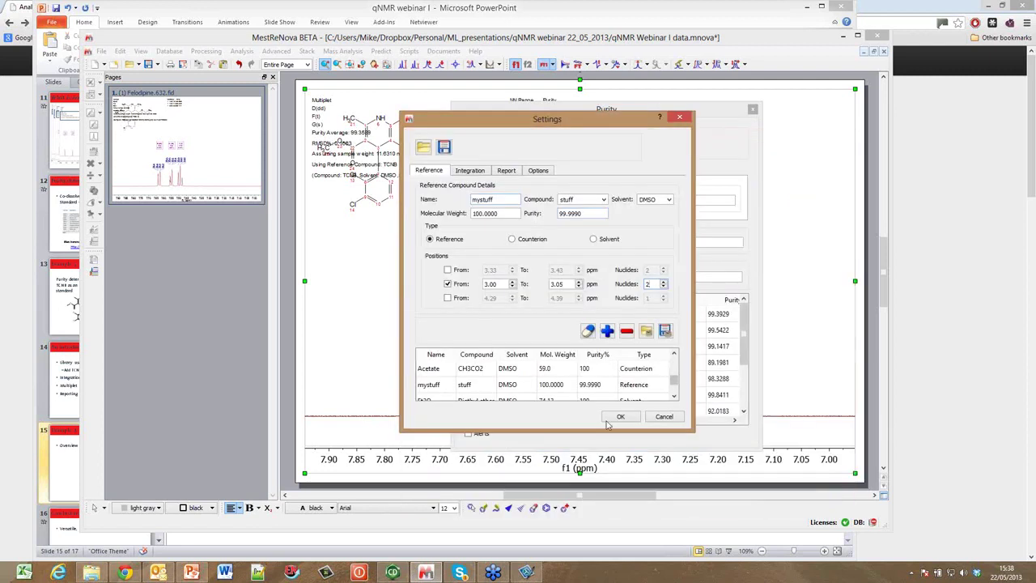
Step: Accept the settings and save the changed library over library.data
click(622, 417)
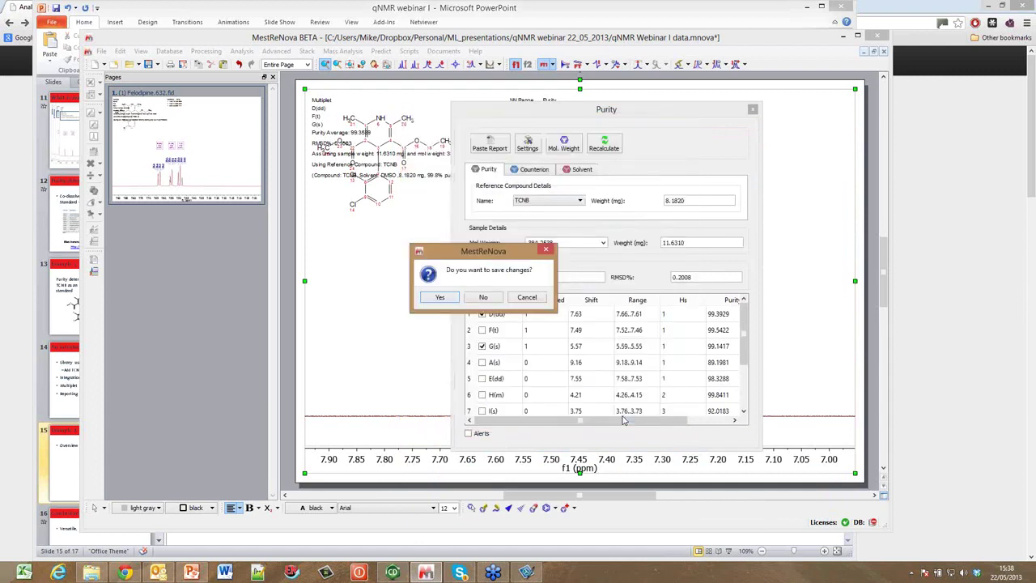
click(449, 300)
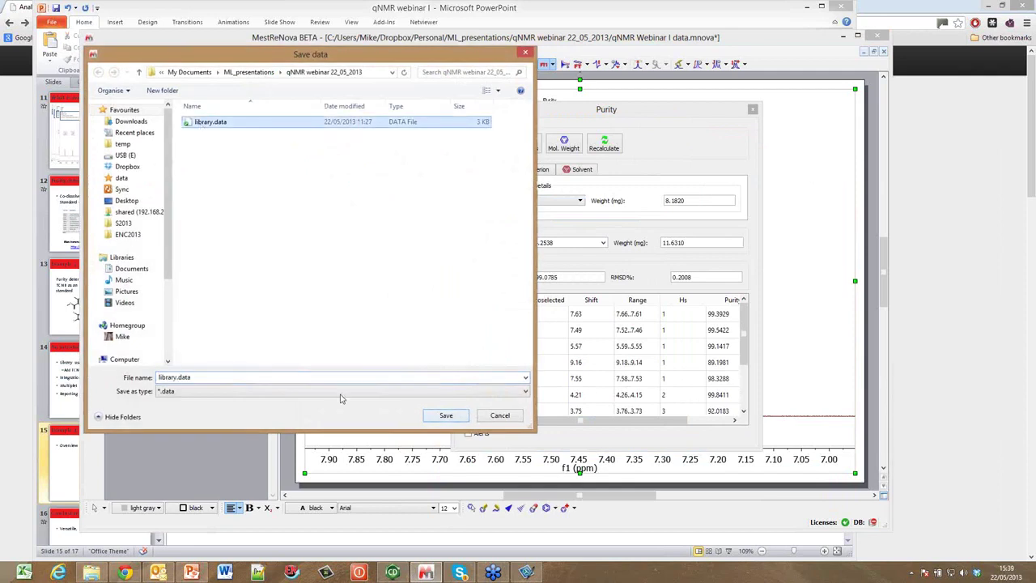
click(460, 418)
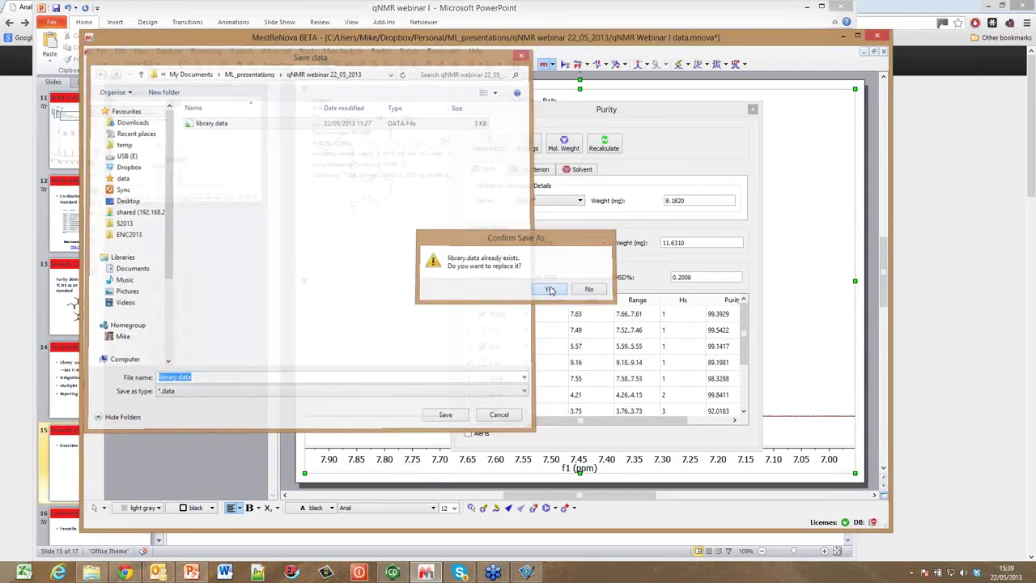
click(551, 290)
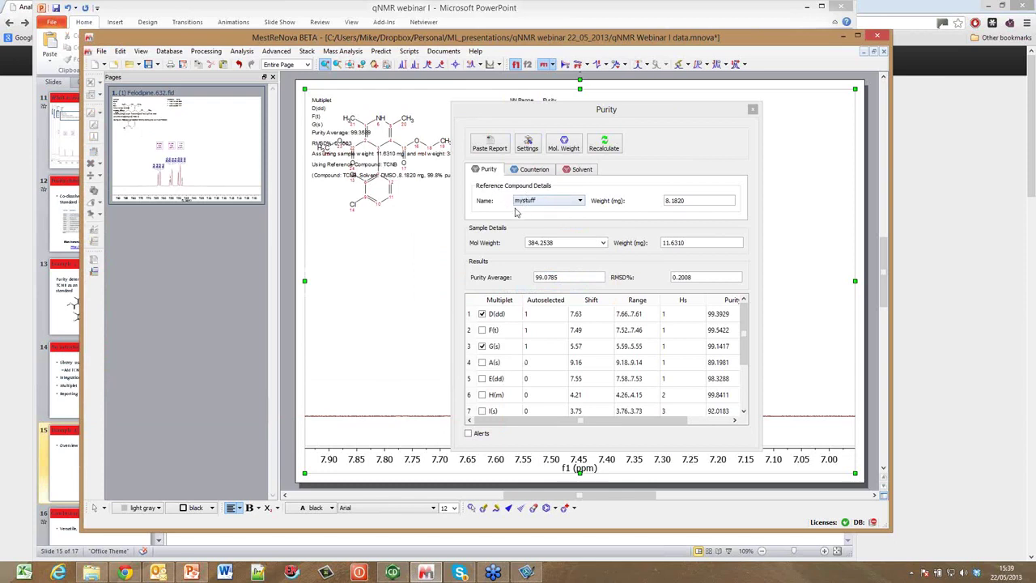
Step: Keep mystuff as the reference compound and paste the purity report onto the page
click(536, 201)
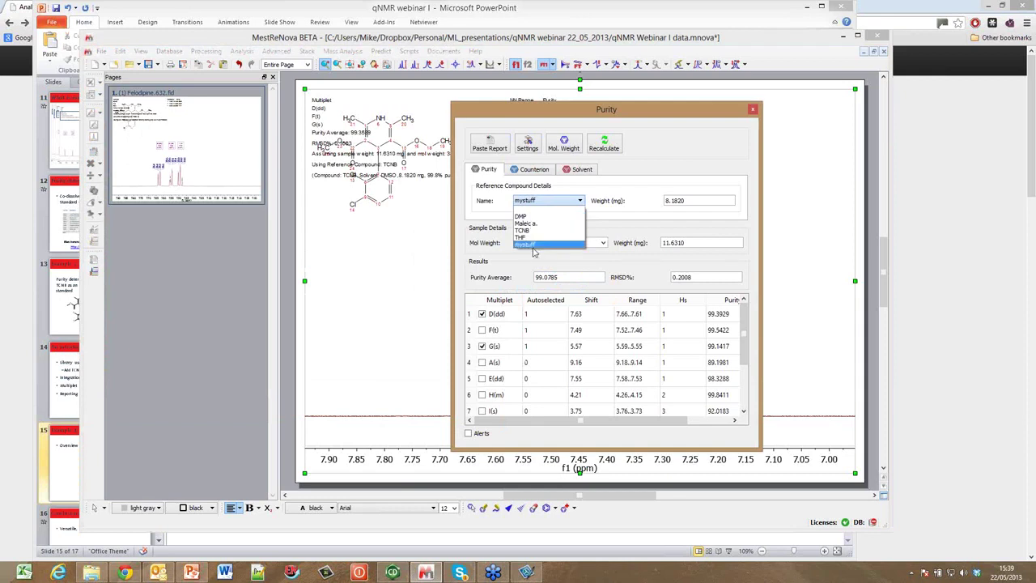
click(534, 243)
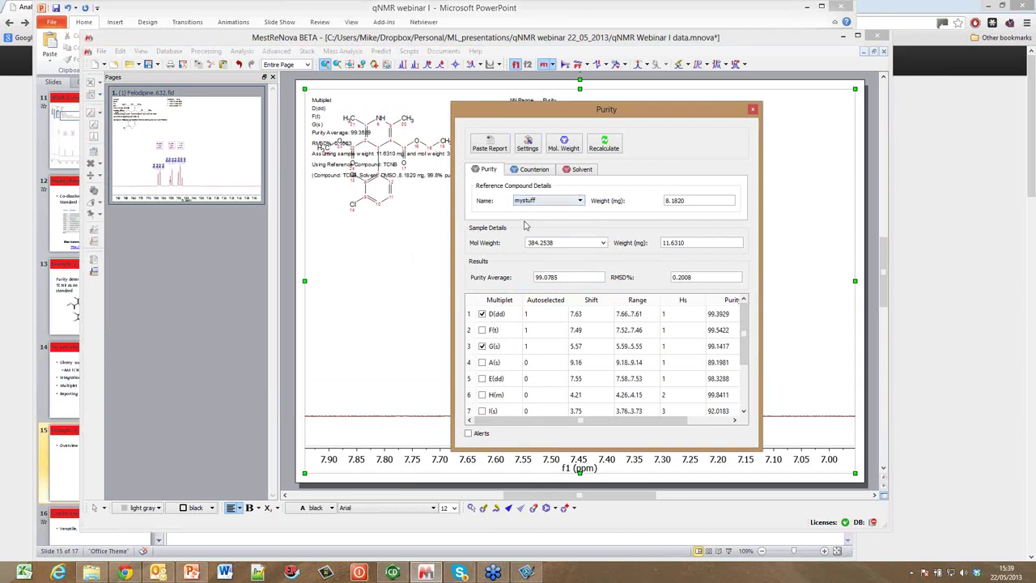
click(498, 146)
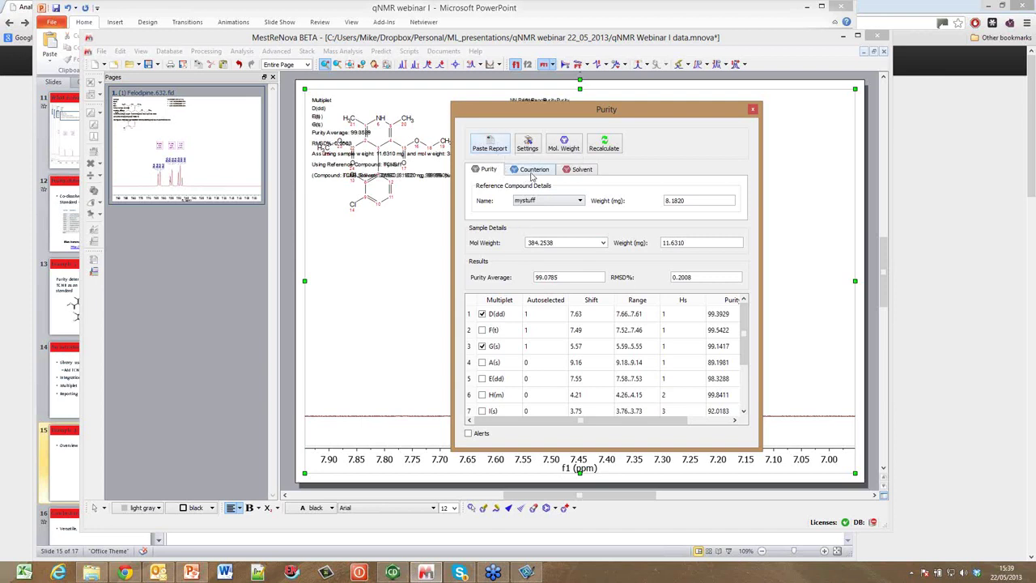
Step: Delete mystuff from the library, overwrite library.data, and load the EtOH entry
click(527, 146)
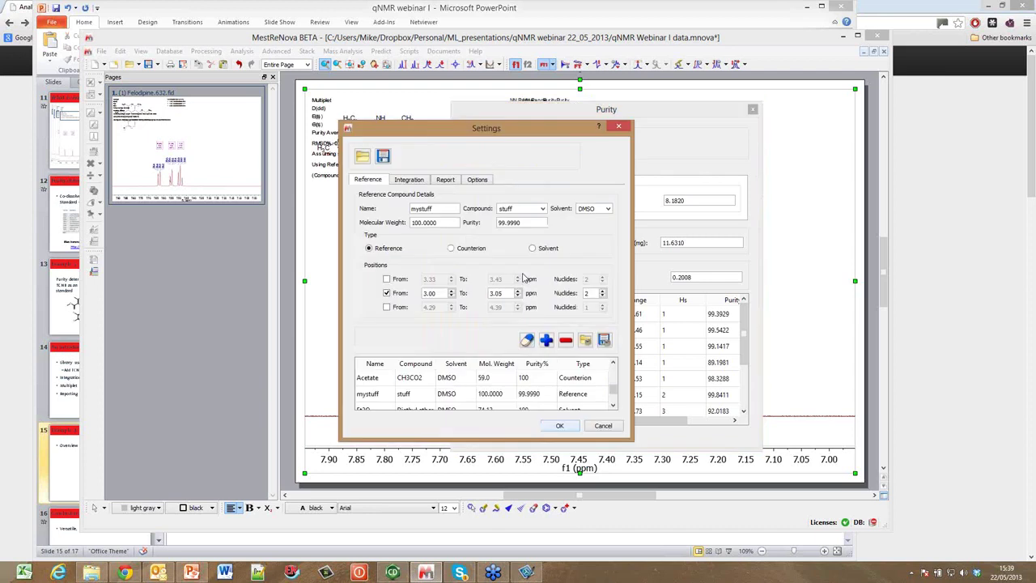
click(367, 396)
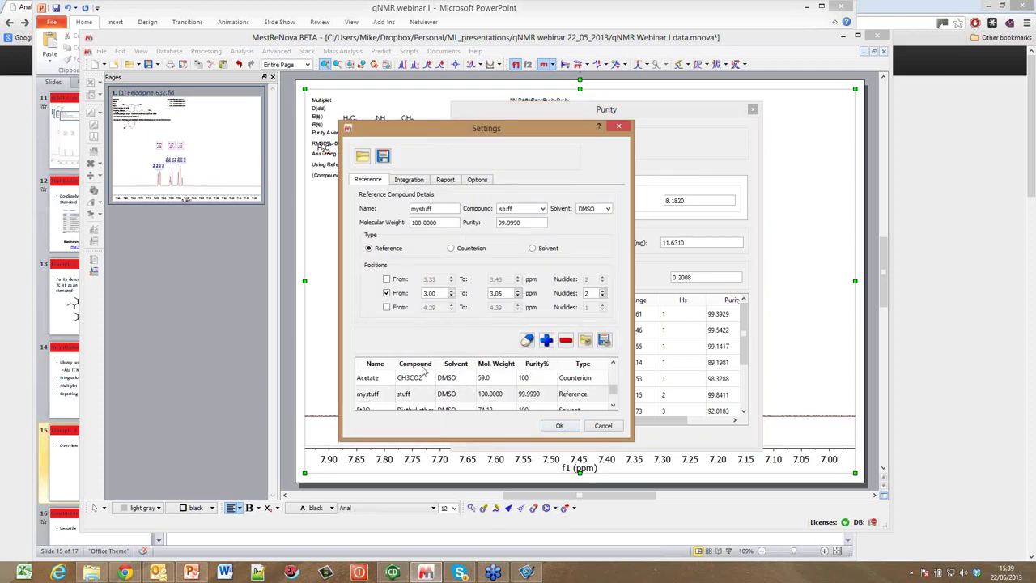
click(569, 344)
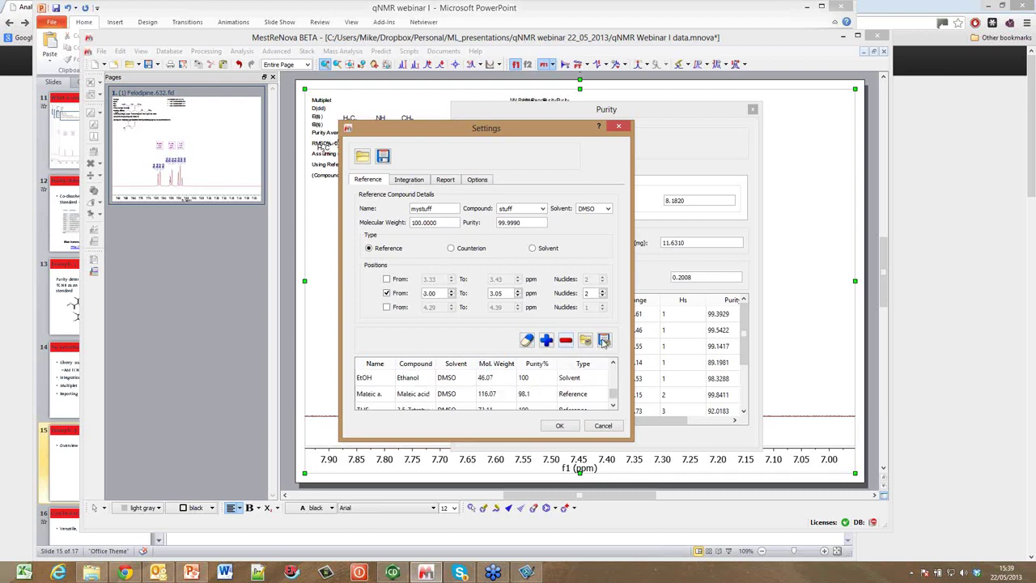
click(603, 342)
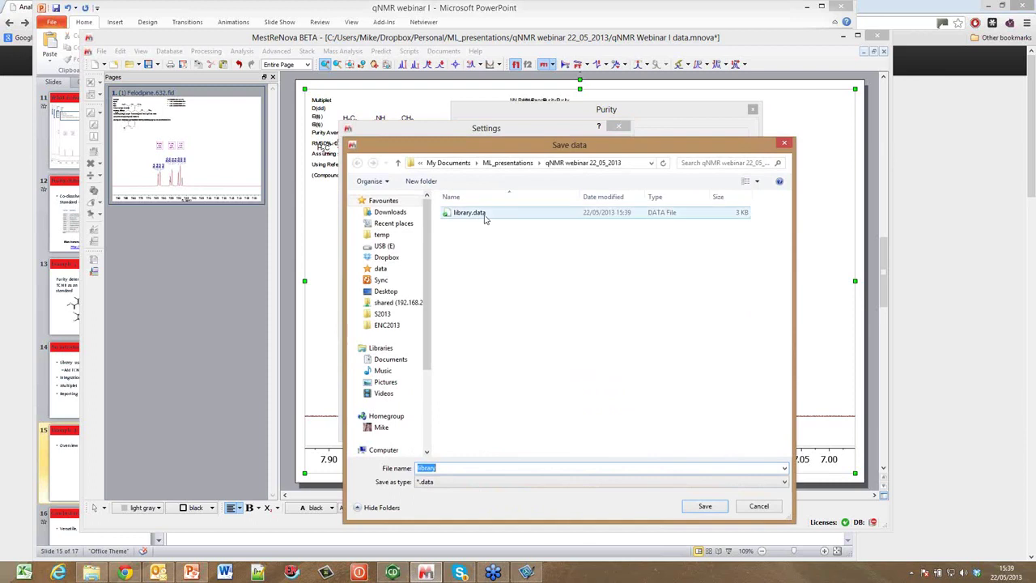
click(485, 216)
click(704, 507)
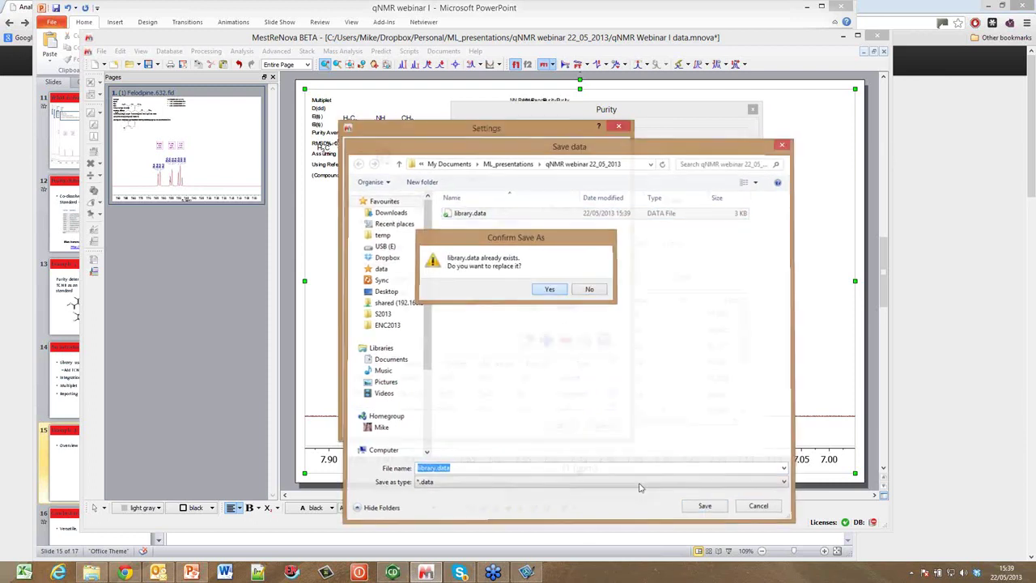
click(549, 289)
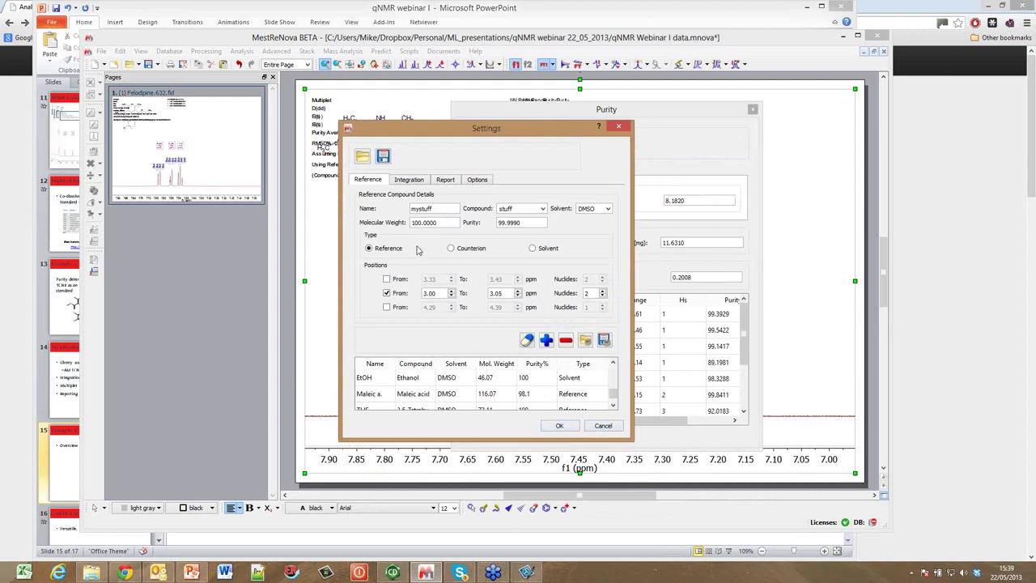
double_click(381, 380)
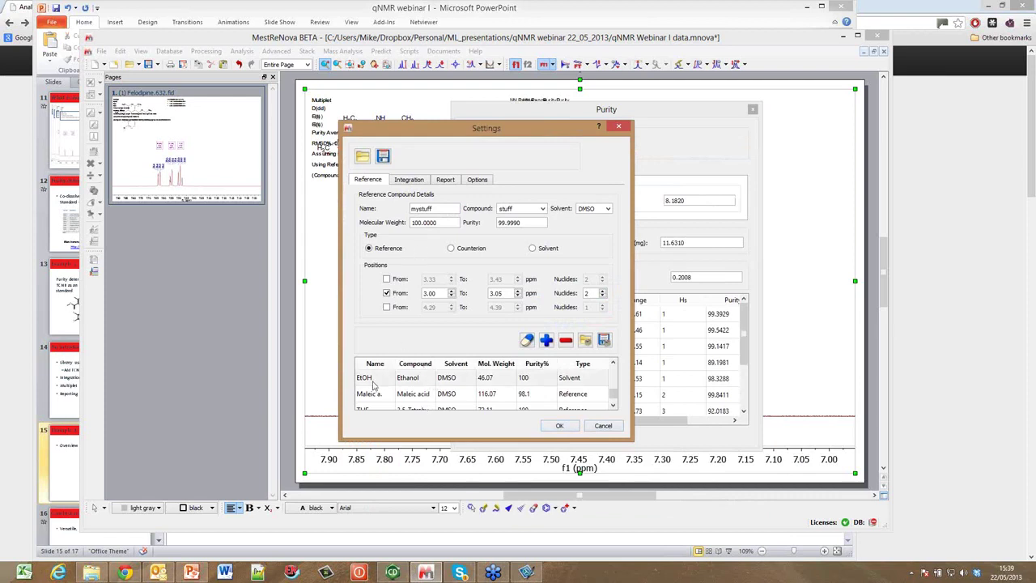
Step: Check the Integration tab's multiplication factor of 12, then view the Report destination options
click(410, 180)
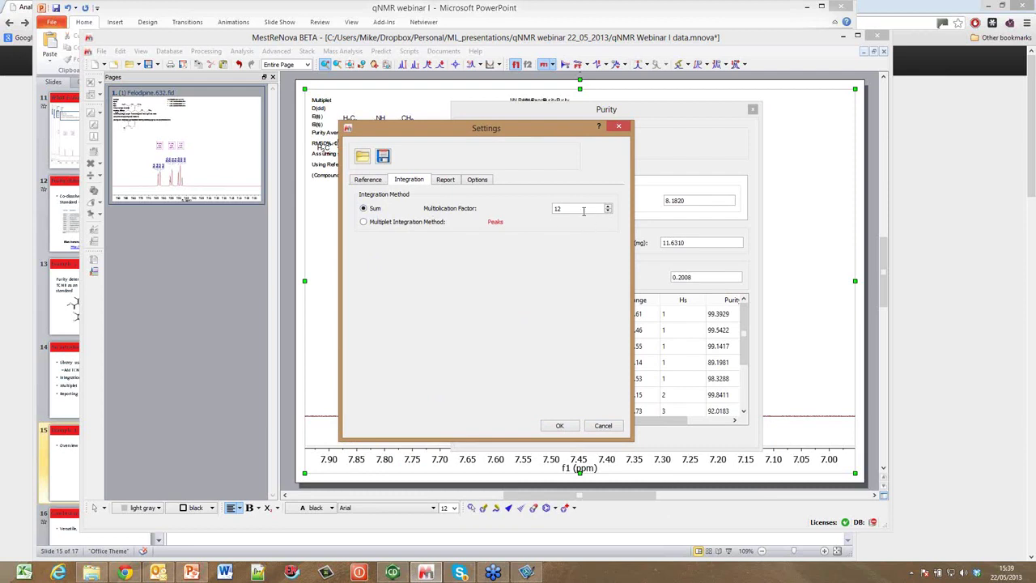
drag(583, 209, 520, 213)
click(445, 181)
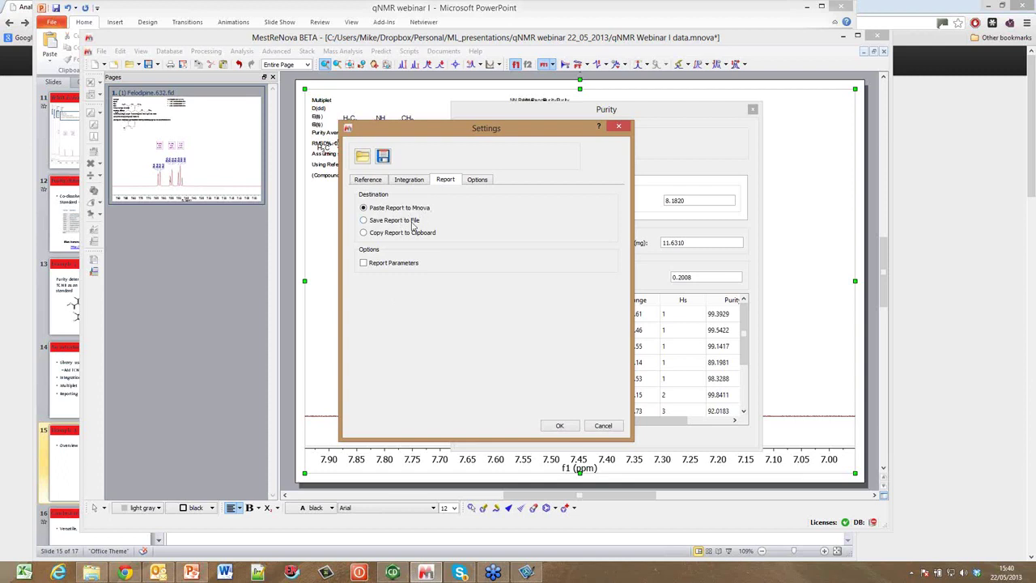
Step: Look over the general and autoselection options, then cancel the purity settings unchanged
click(478, 180)
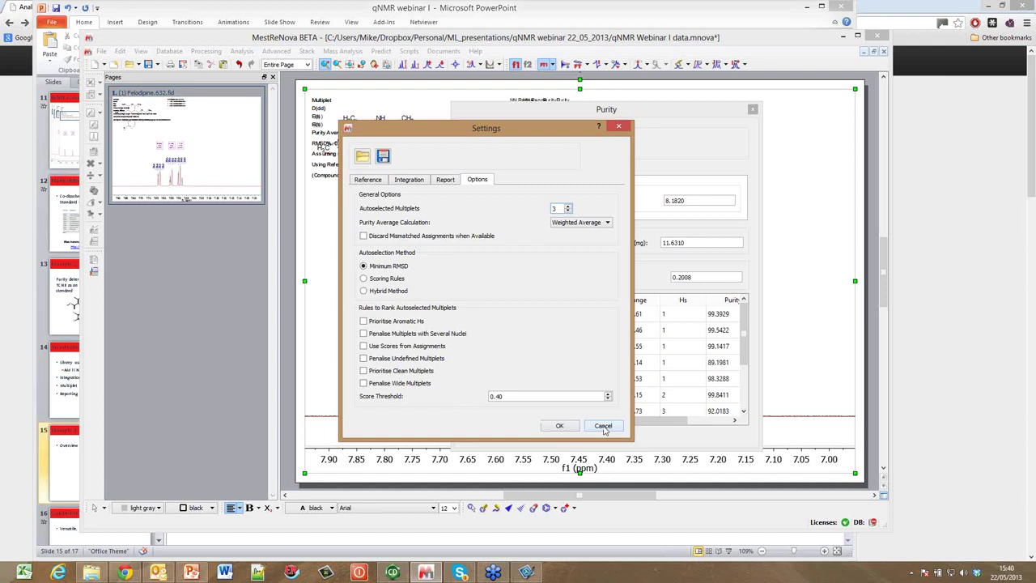
click(603, 427)
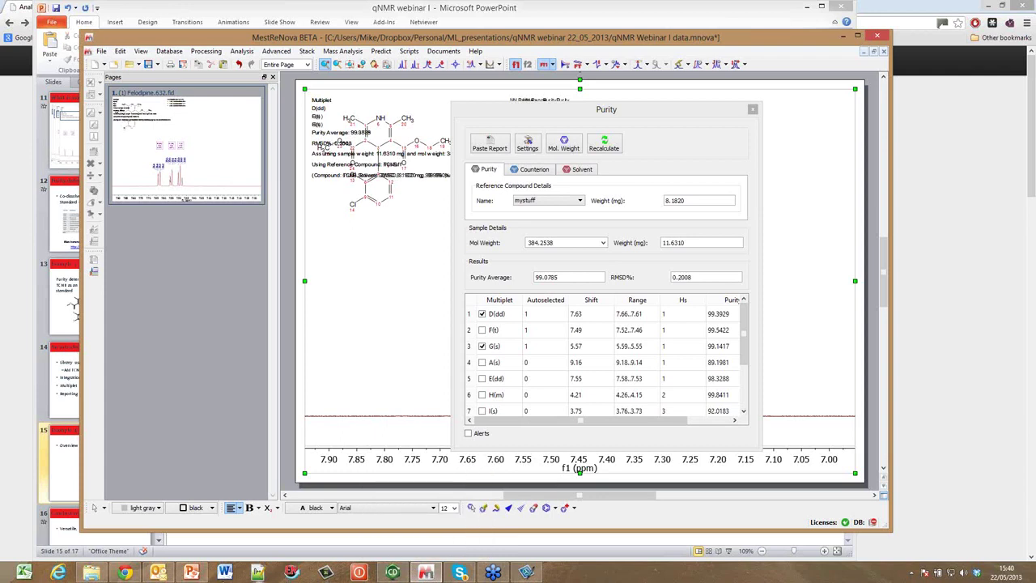
Step: Bring PowerPoint forward and select slide 16, 'Conclusions I', from the thumbnails
click(192, 572)
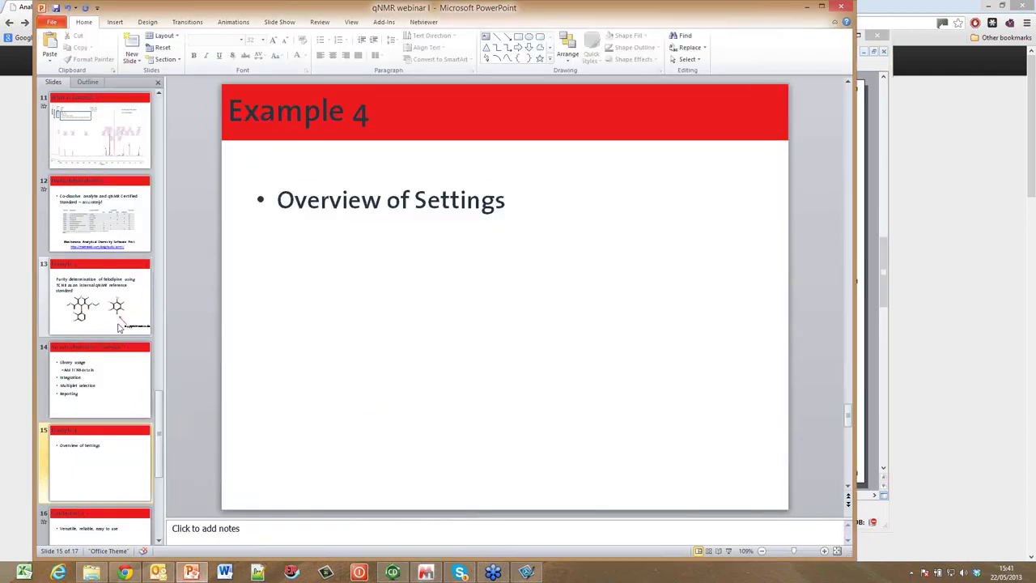
scroll(119, 327, down, 2)
click(111, 376)
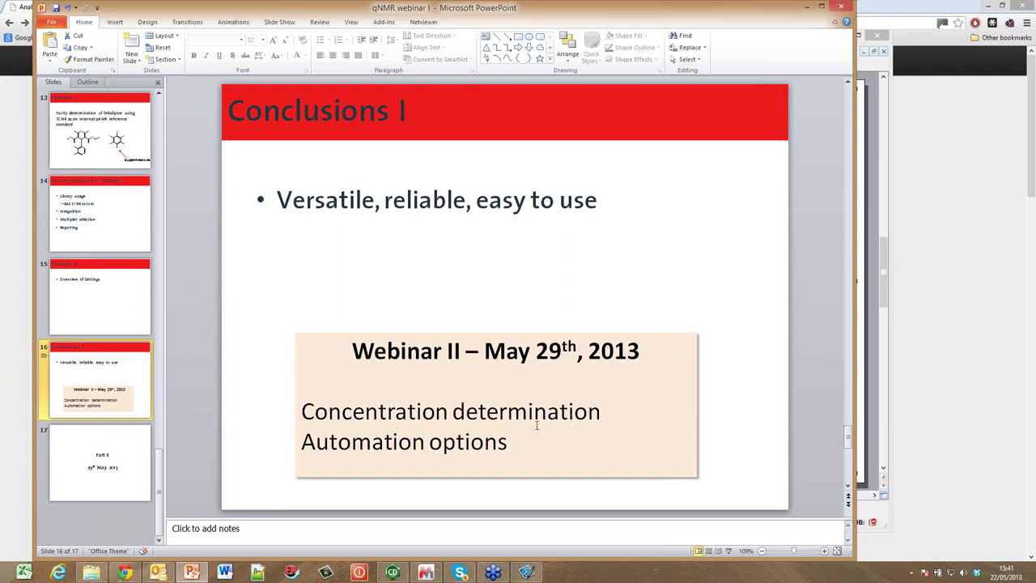
click(581, 412)
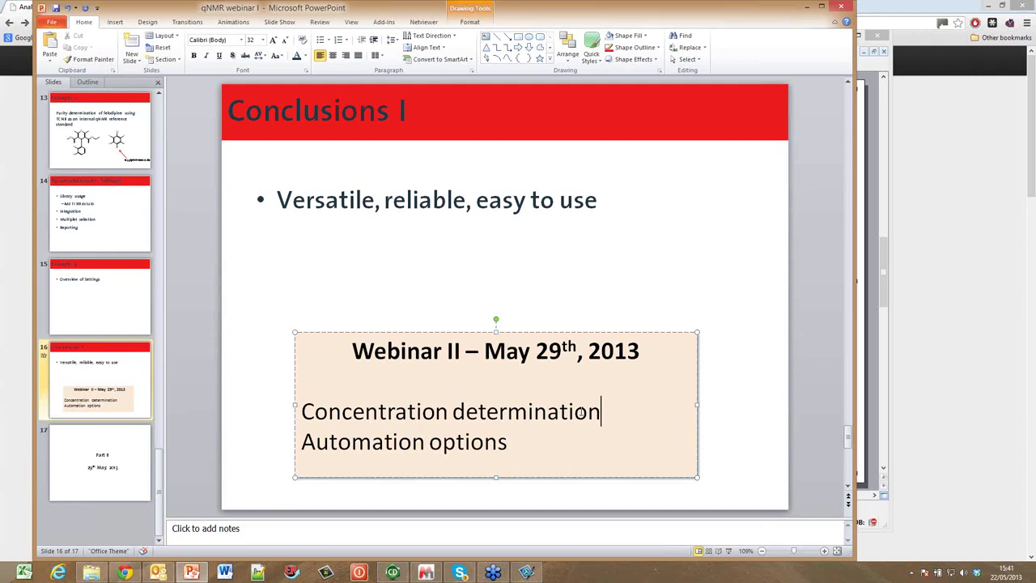
triple_click(582, 412)
click(262, 407)
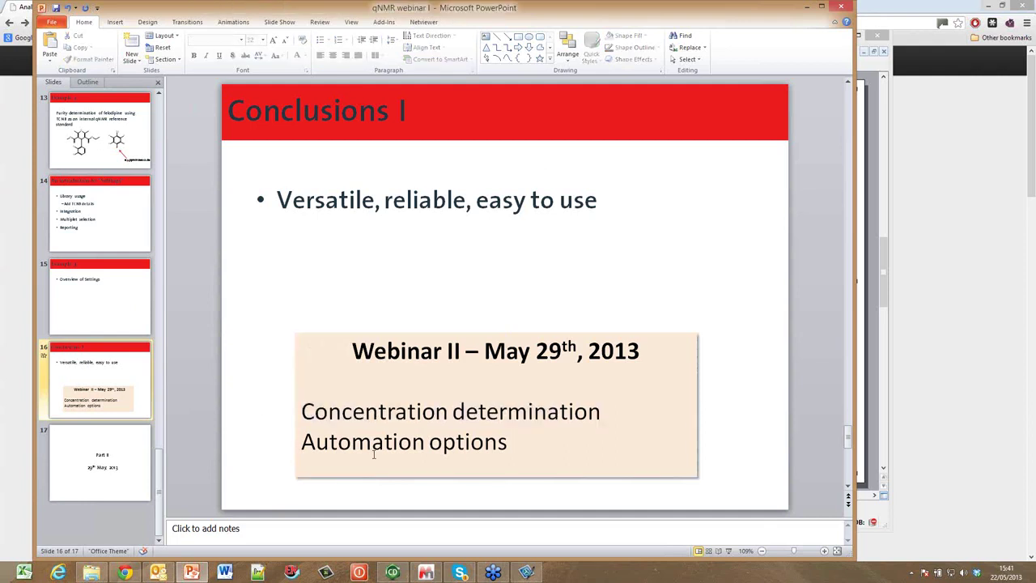